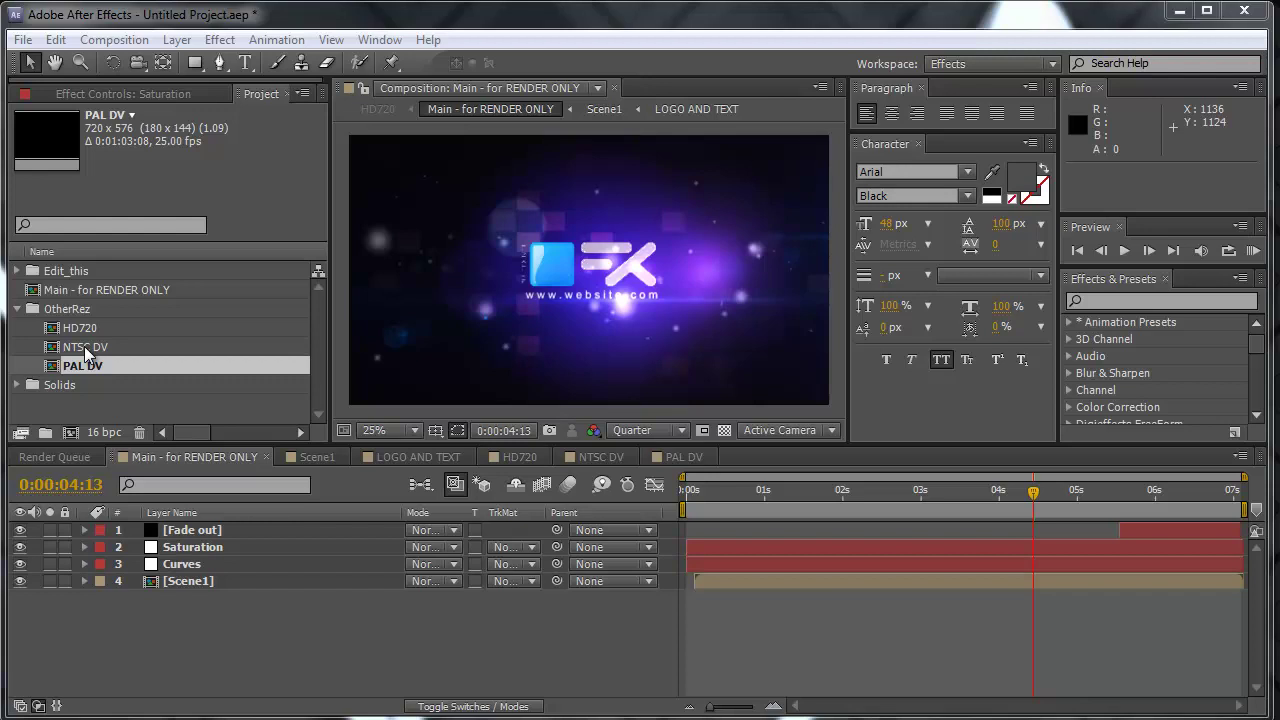
# Open the LOGO AND TEXT composition from the Edit_this folder
pyautogui.moveTo(66, 445); pyautogui.dragTo(70, 485)
pyautogui.click(94, 412)
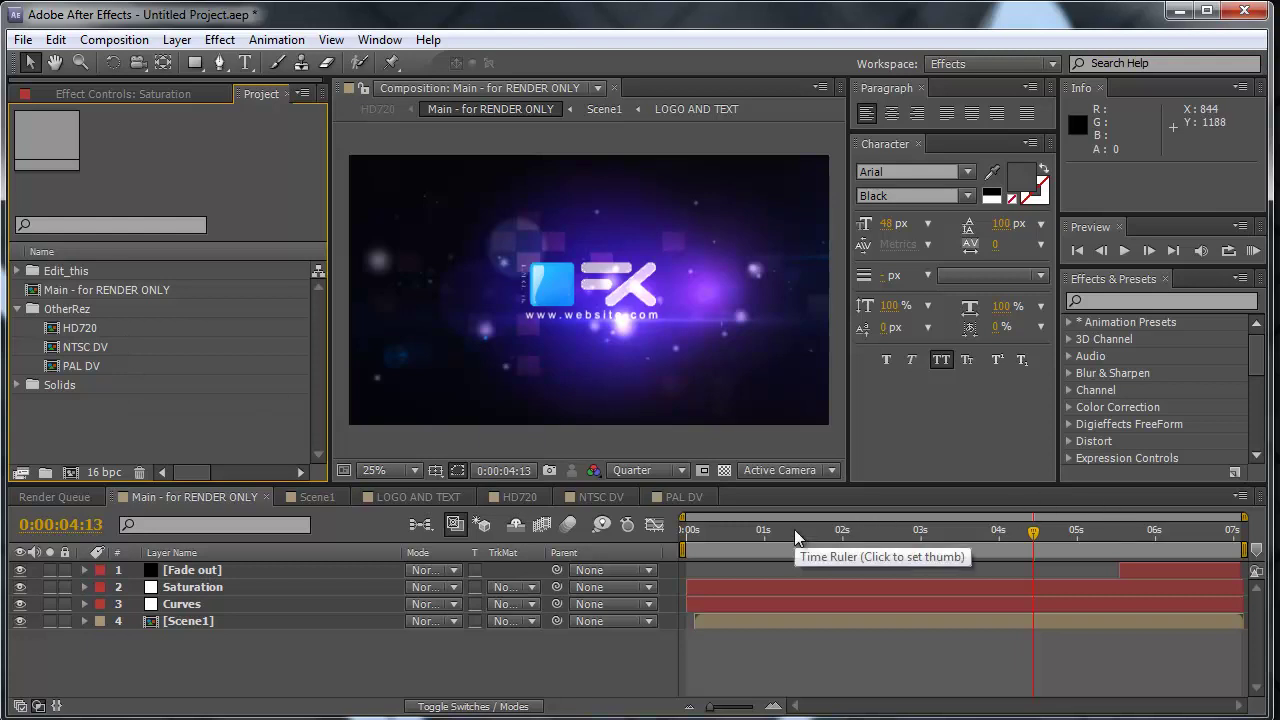
pyautogui.click(200, 496)
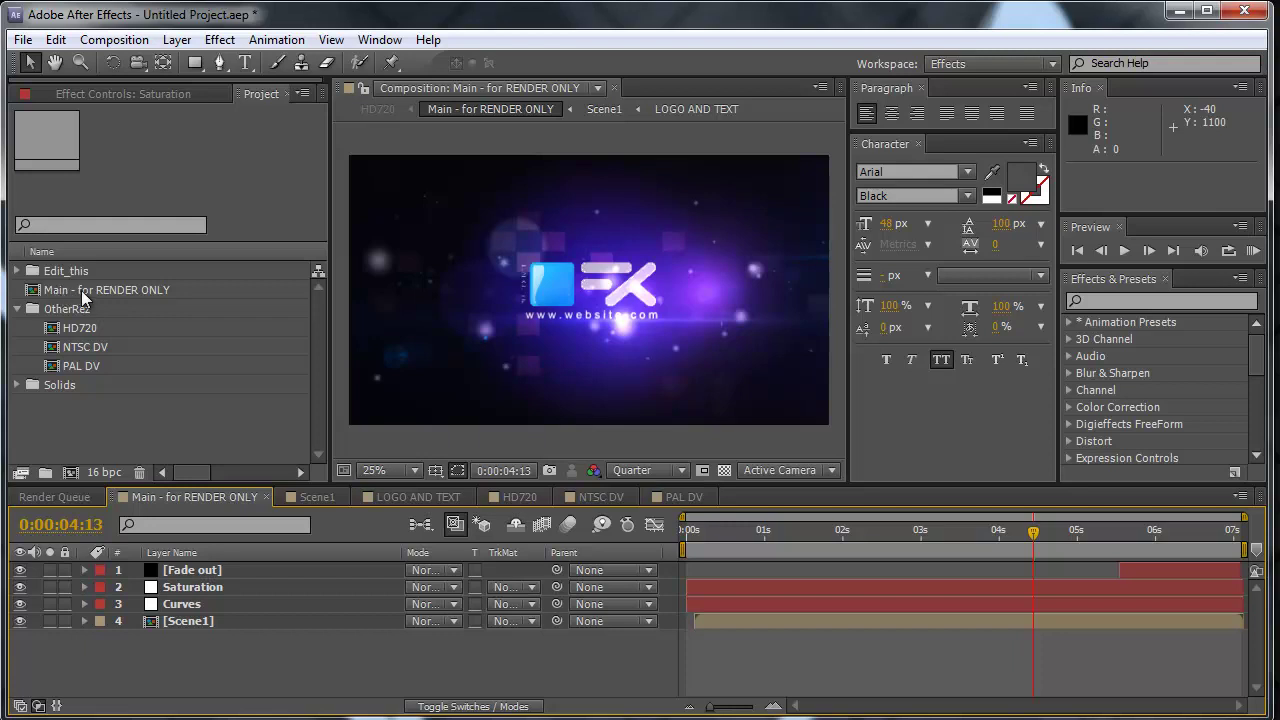
pyautogui.click(117, 290)
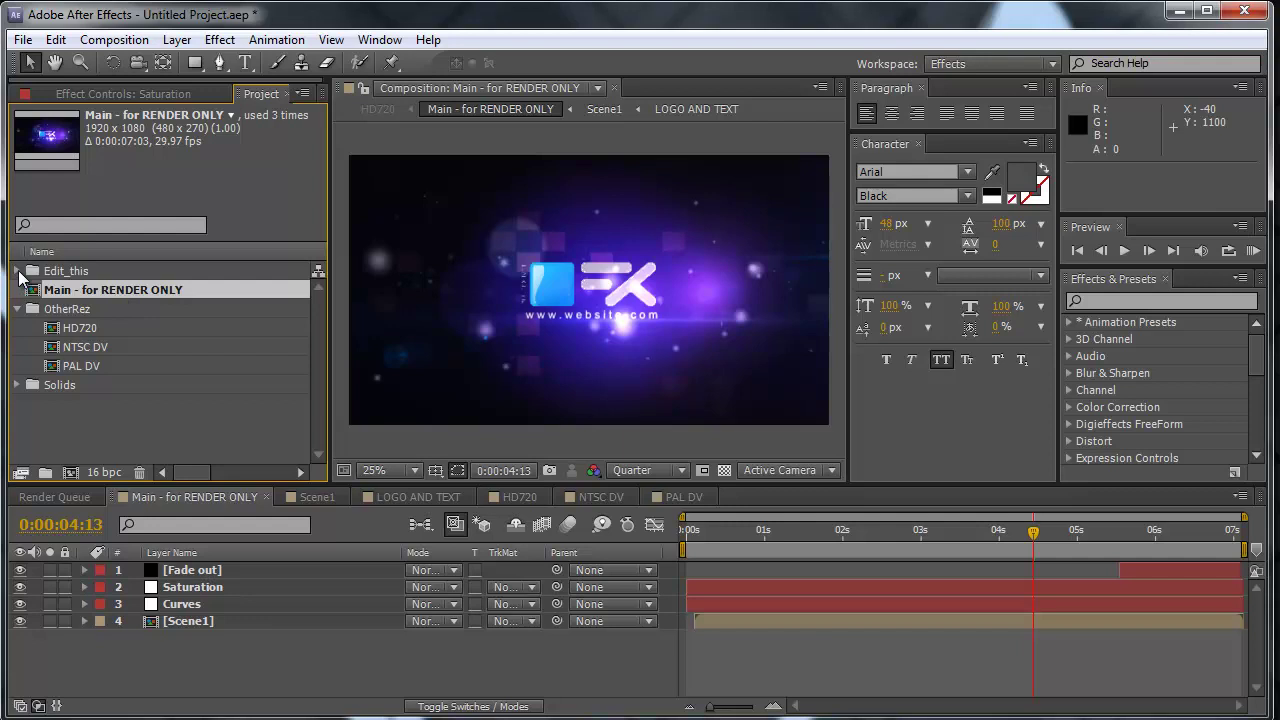
pyautogui.click(18, 271)
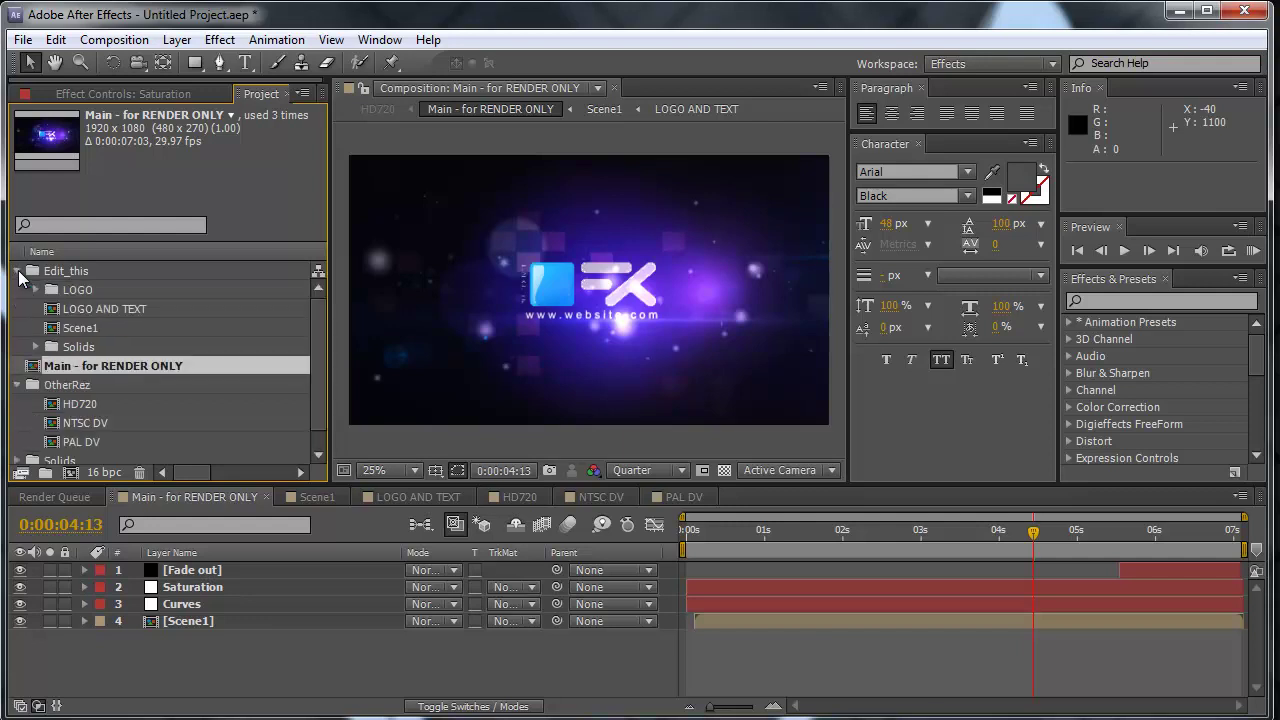
pyautogui.click(95, 312)
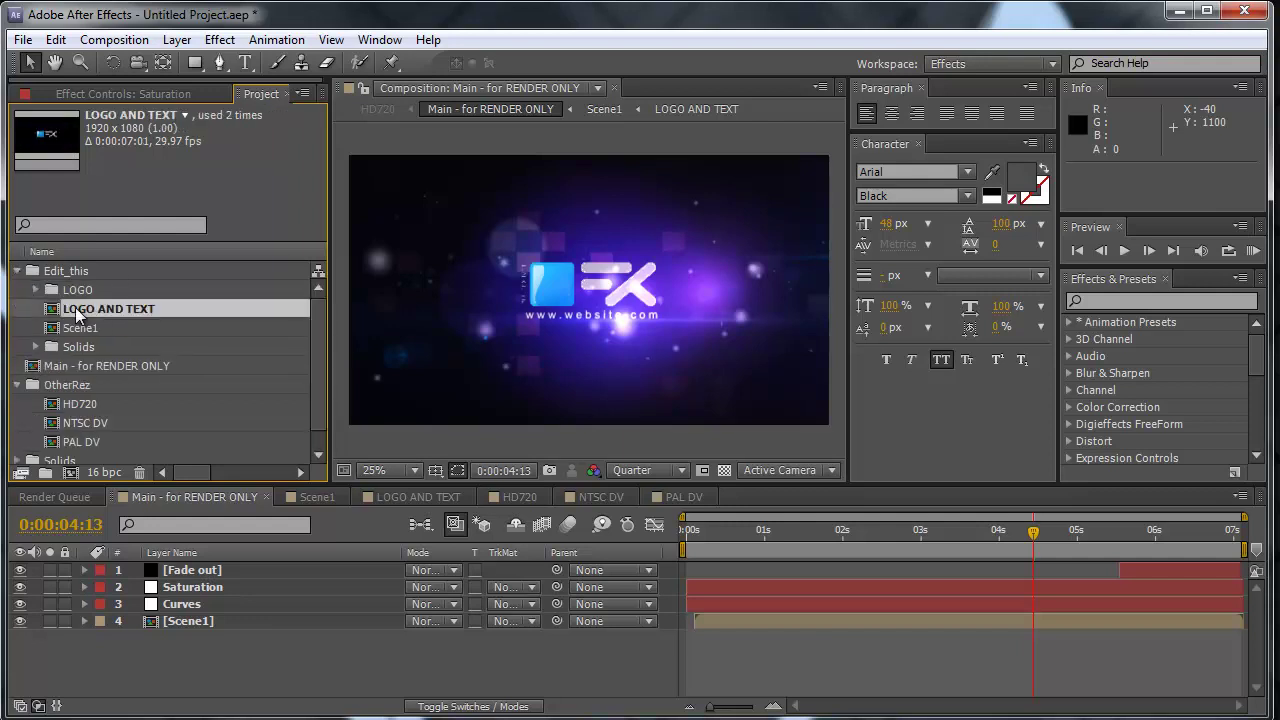
pyautogui.doubleClick(95, 310)
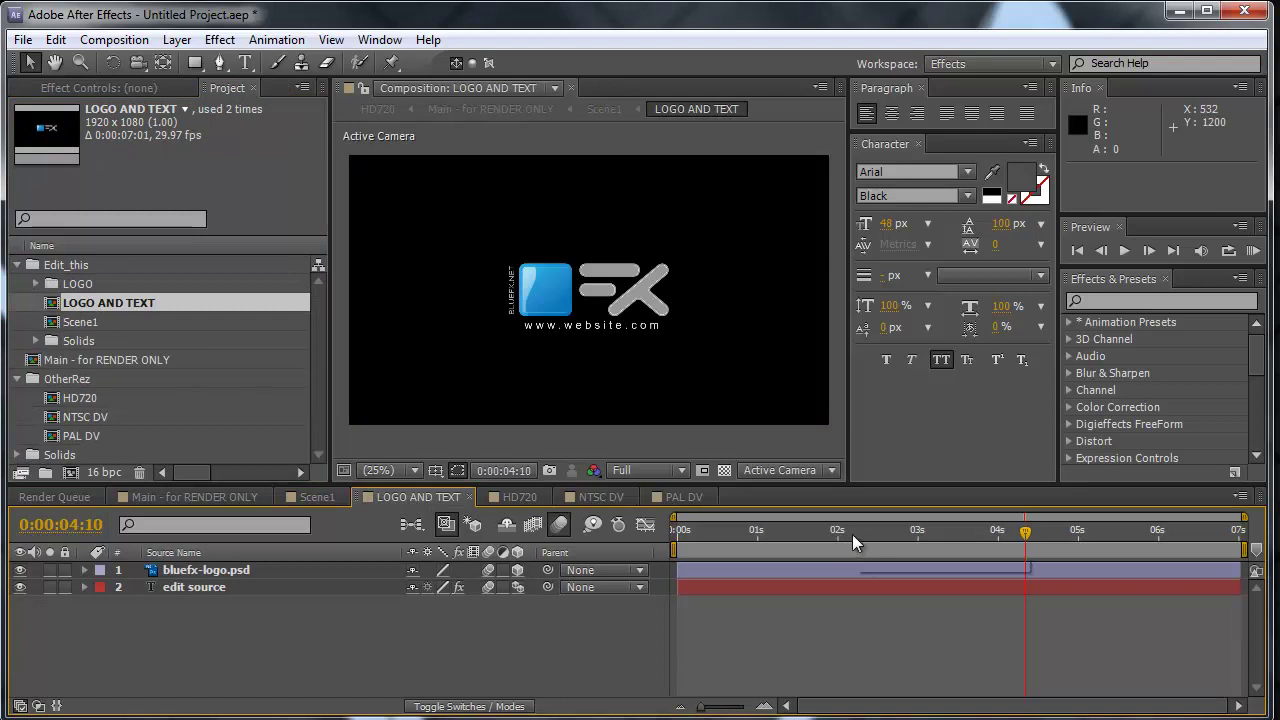
pyautogui.click(221, 585)
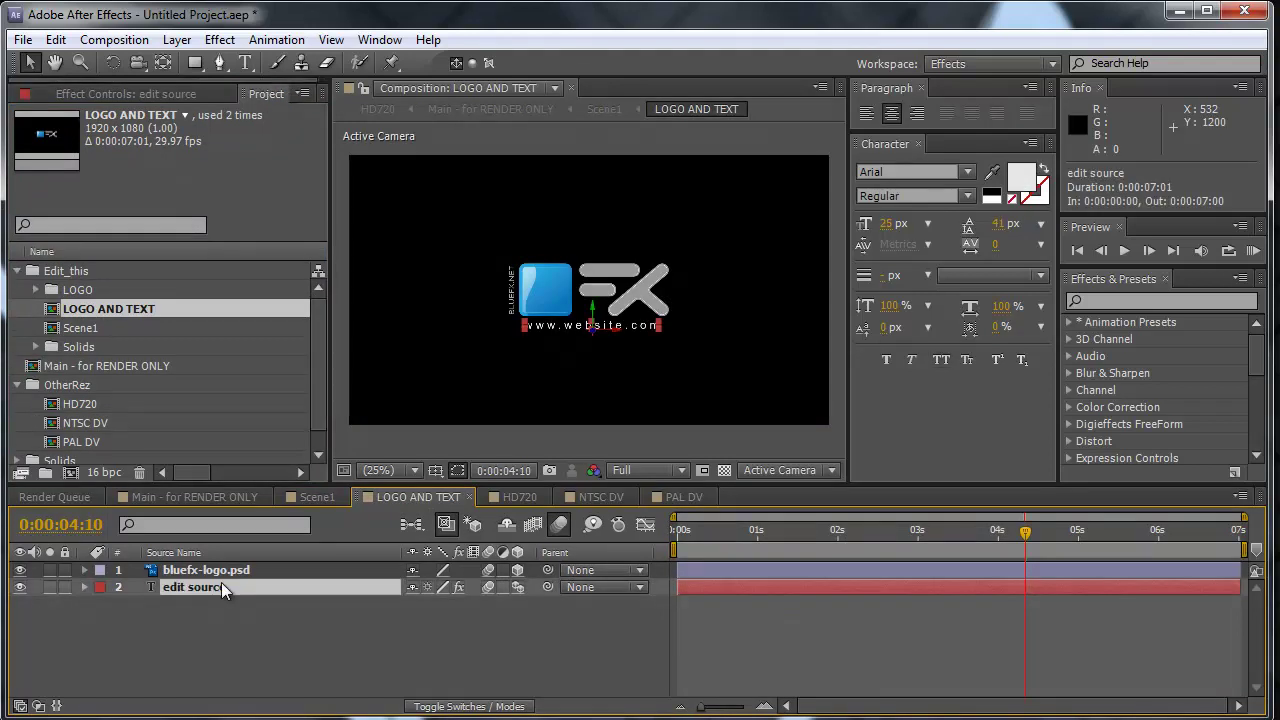
pyautogui.doubleClick(224, 587)
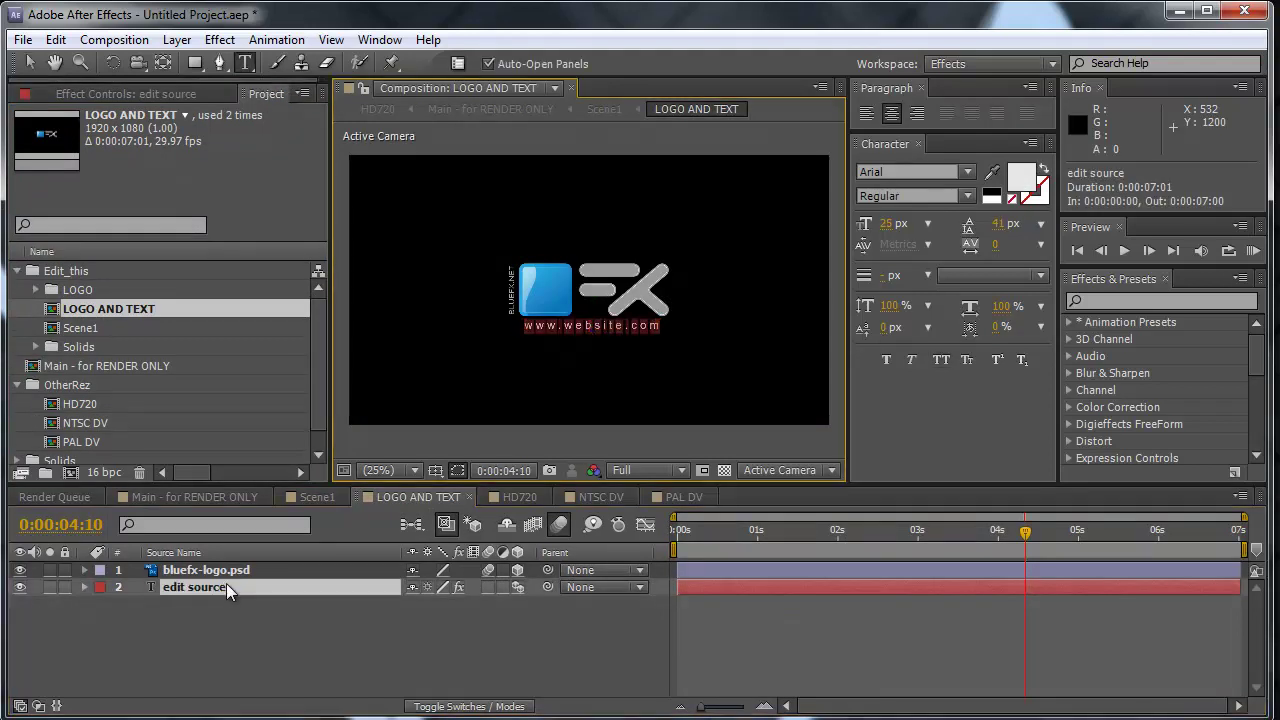
pyautogui.click(628, 328)
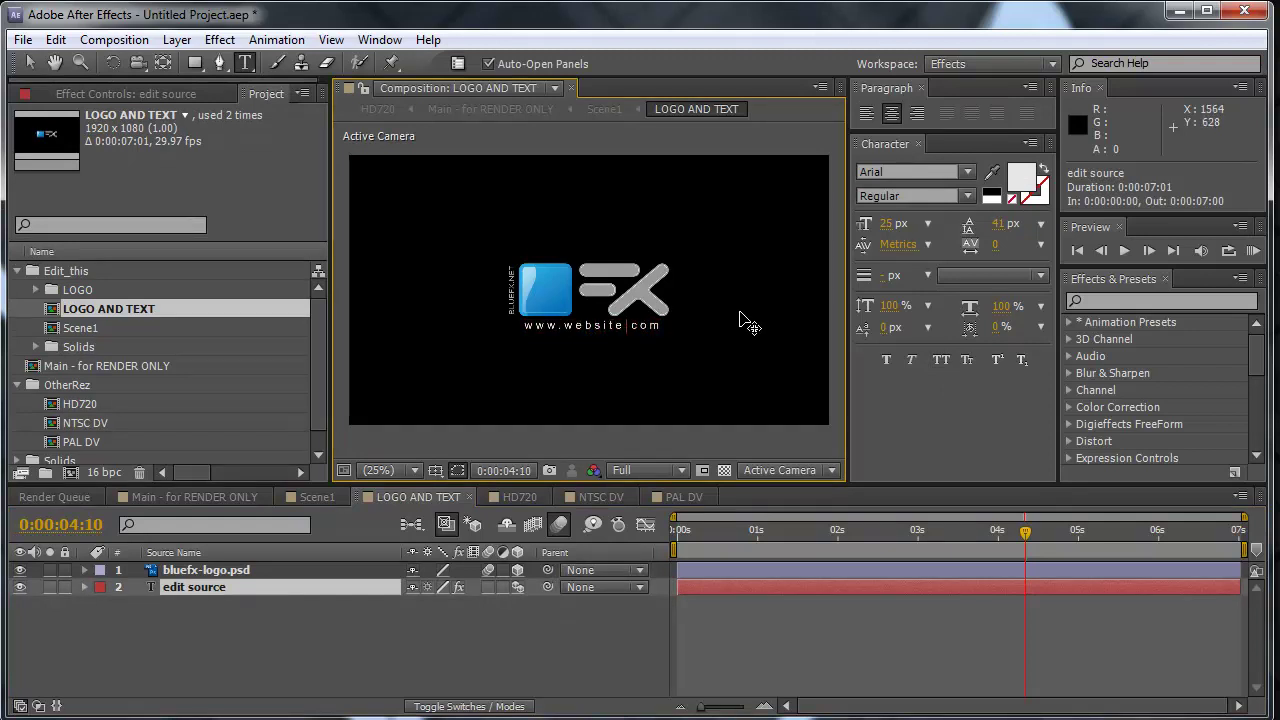
pyautogui.write('1')
pyautogui.click(371, 625)
pyautogui.click(194, 494)
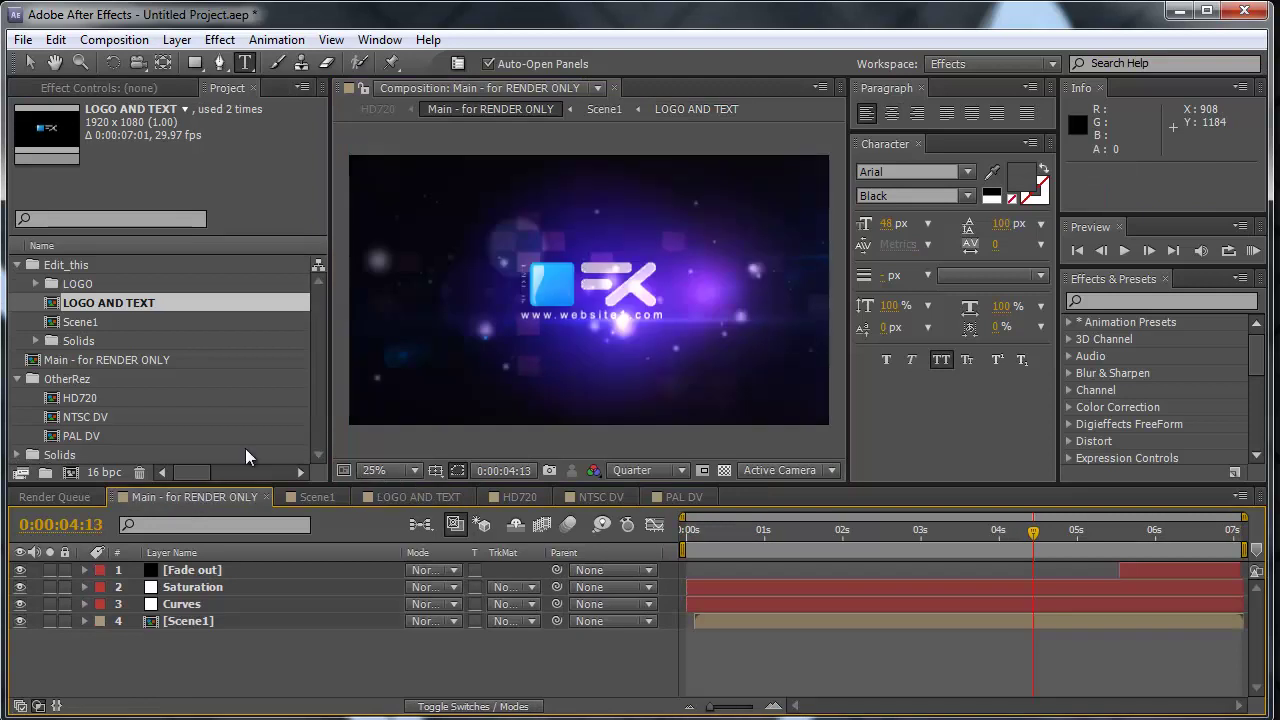
# Queue Main - for RENDER ONLY as a second Render Queue item with Composition > Make Movie
pyautogui.click(114, 40)
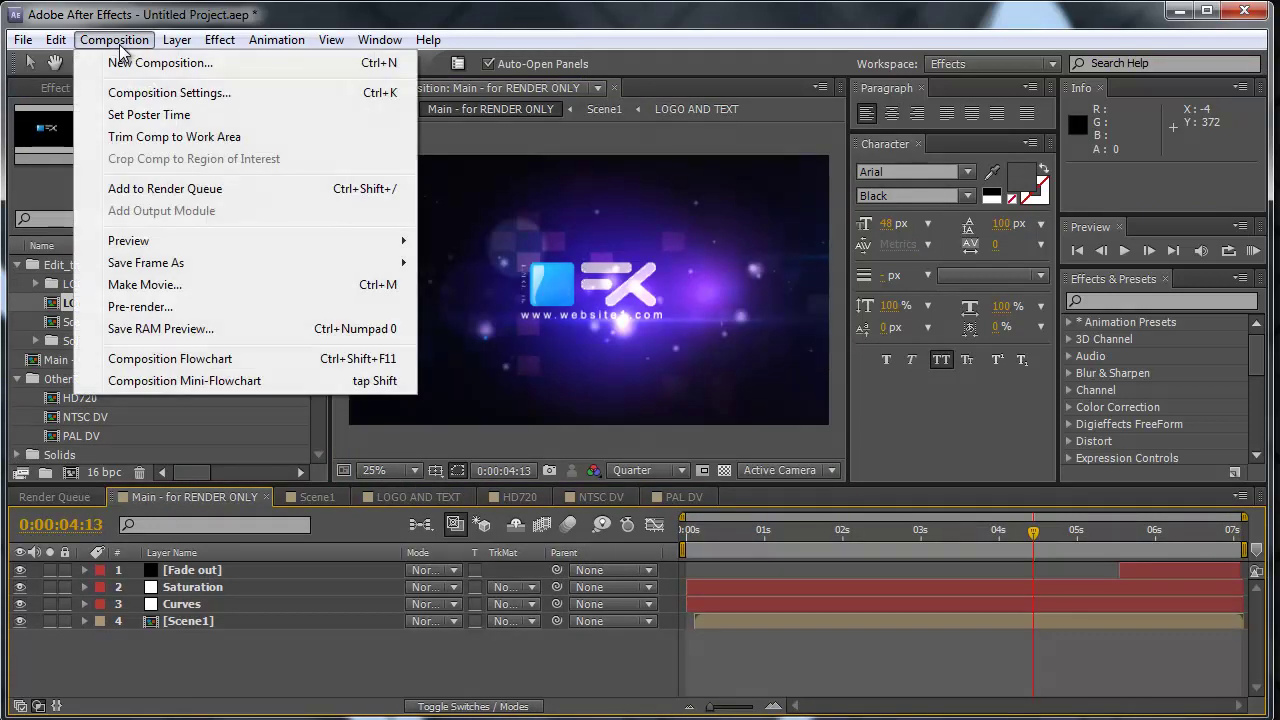
pyautogui.click(198, 285)
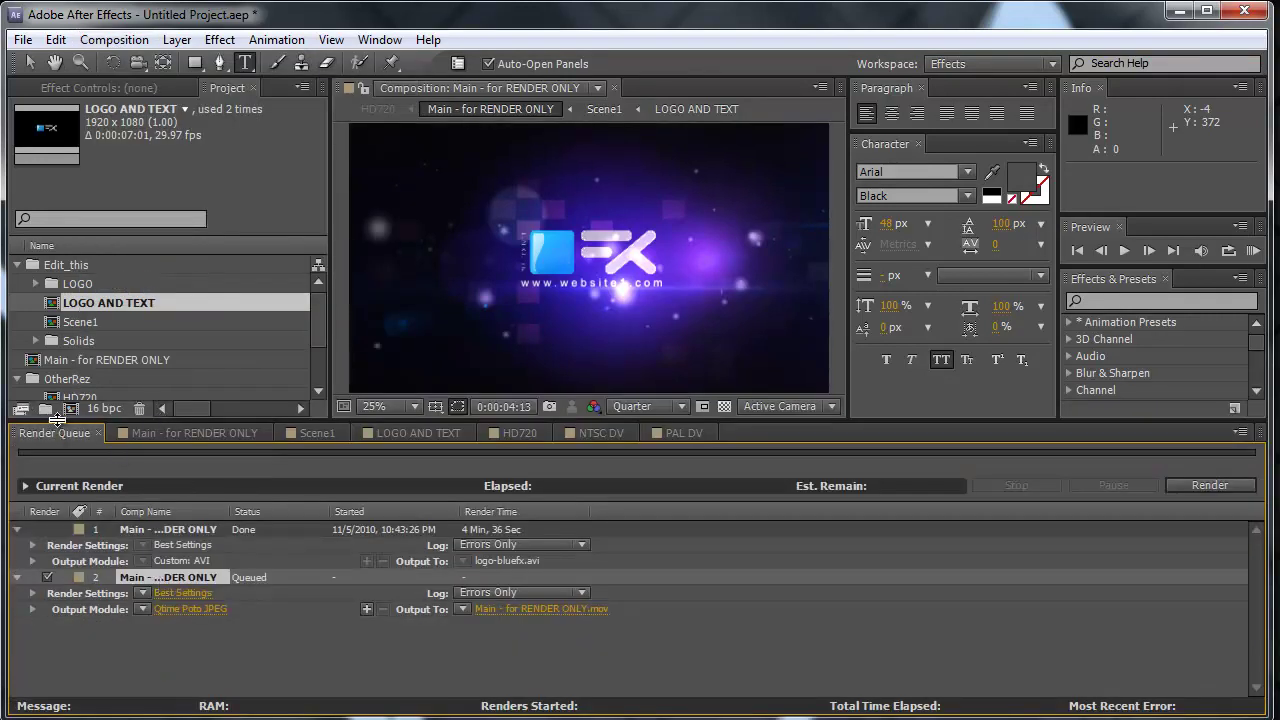
pyautogui.moveTo(57, 419); pyautogui.dragTo(59, 507)
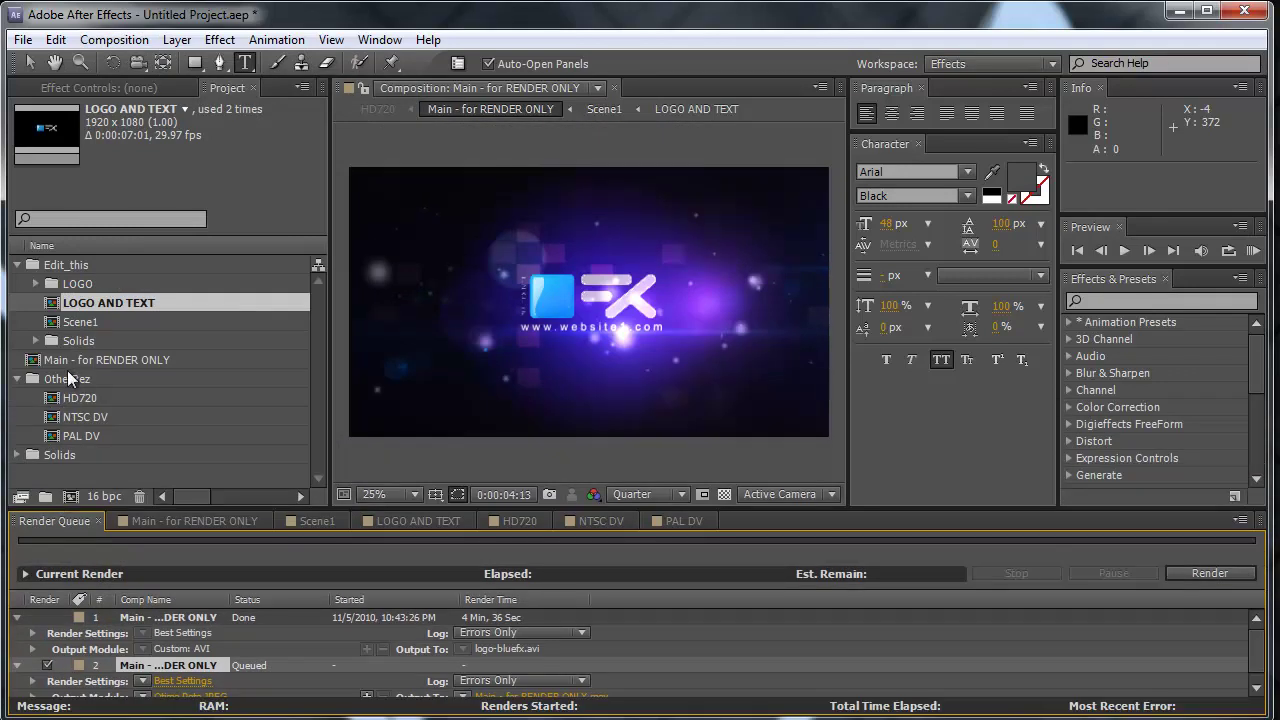
pyautogui.click(140, 523)
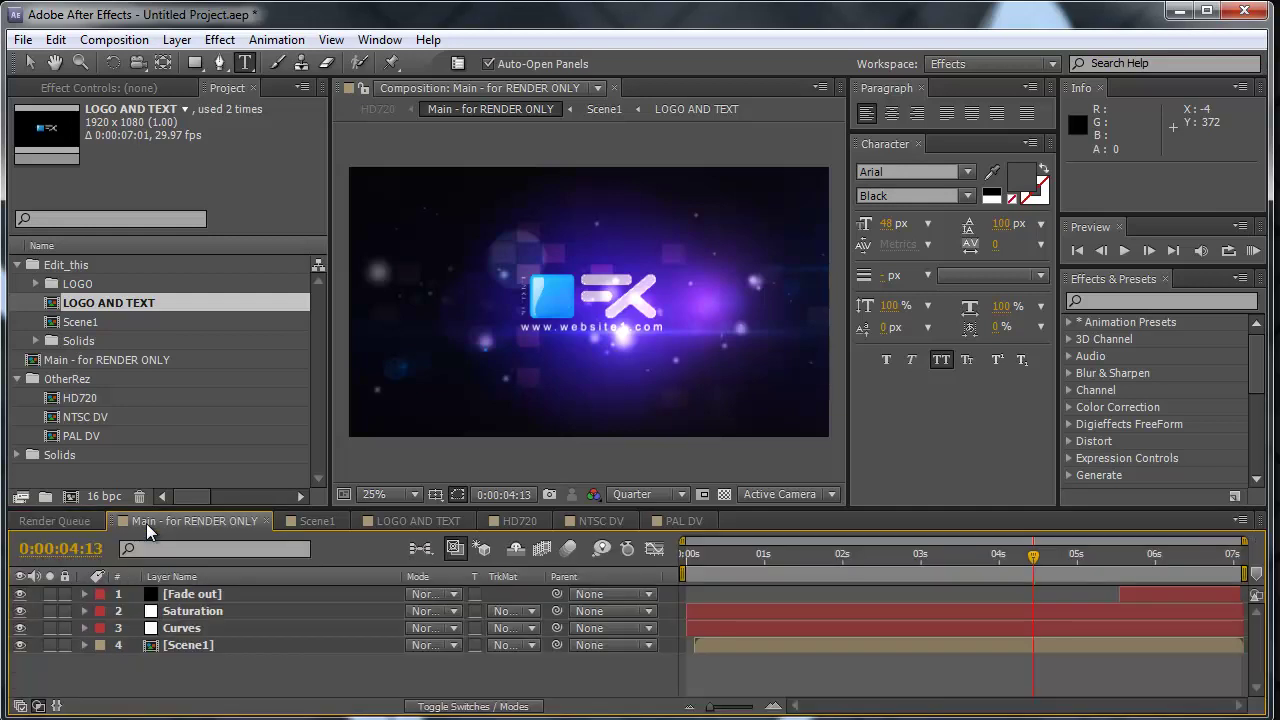
pyautogui.doubleClick(118, 301)
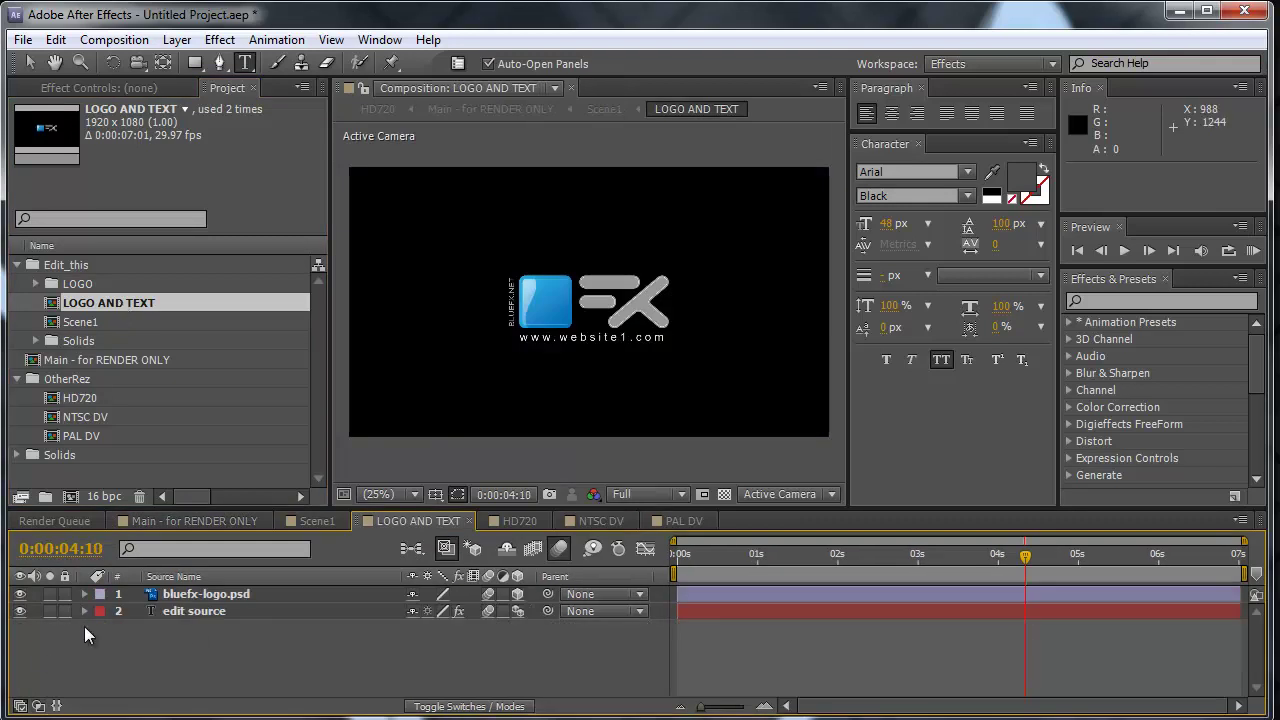
pyautogui.click(207, 597)
pyautogui.click(206, 608)
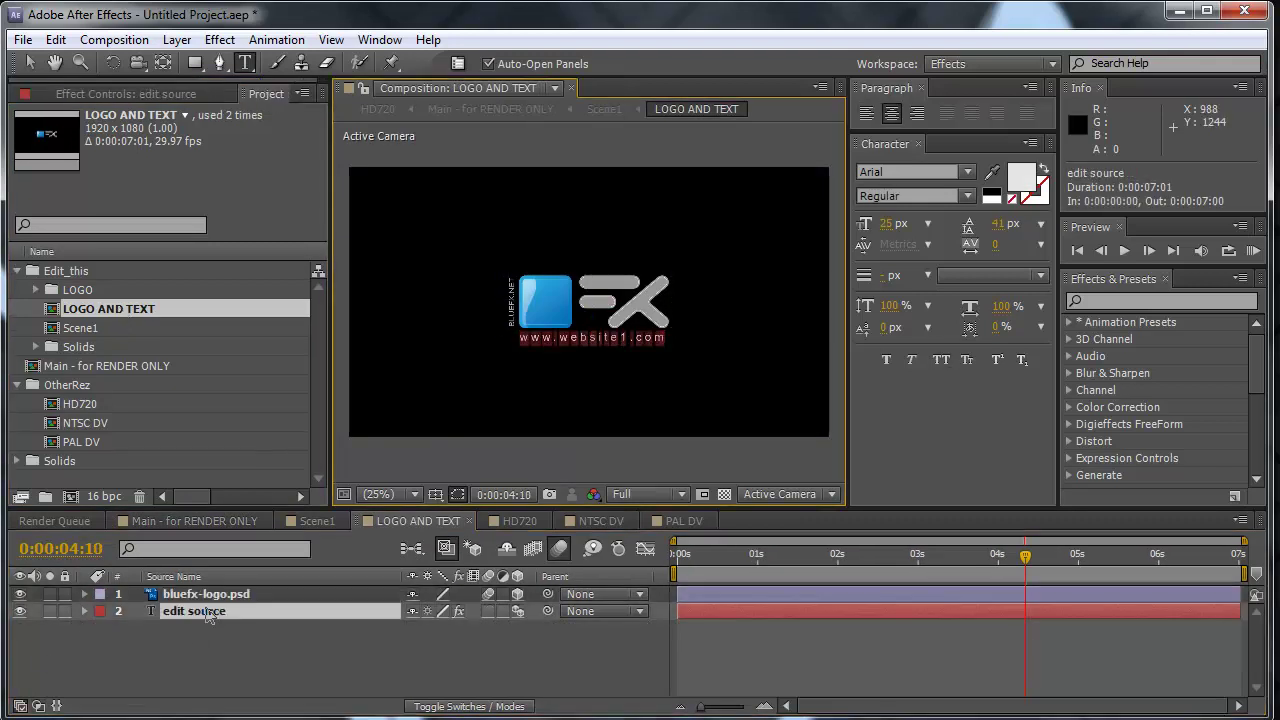
pyautogui.click(623, 335)
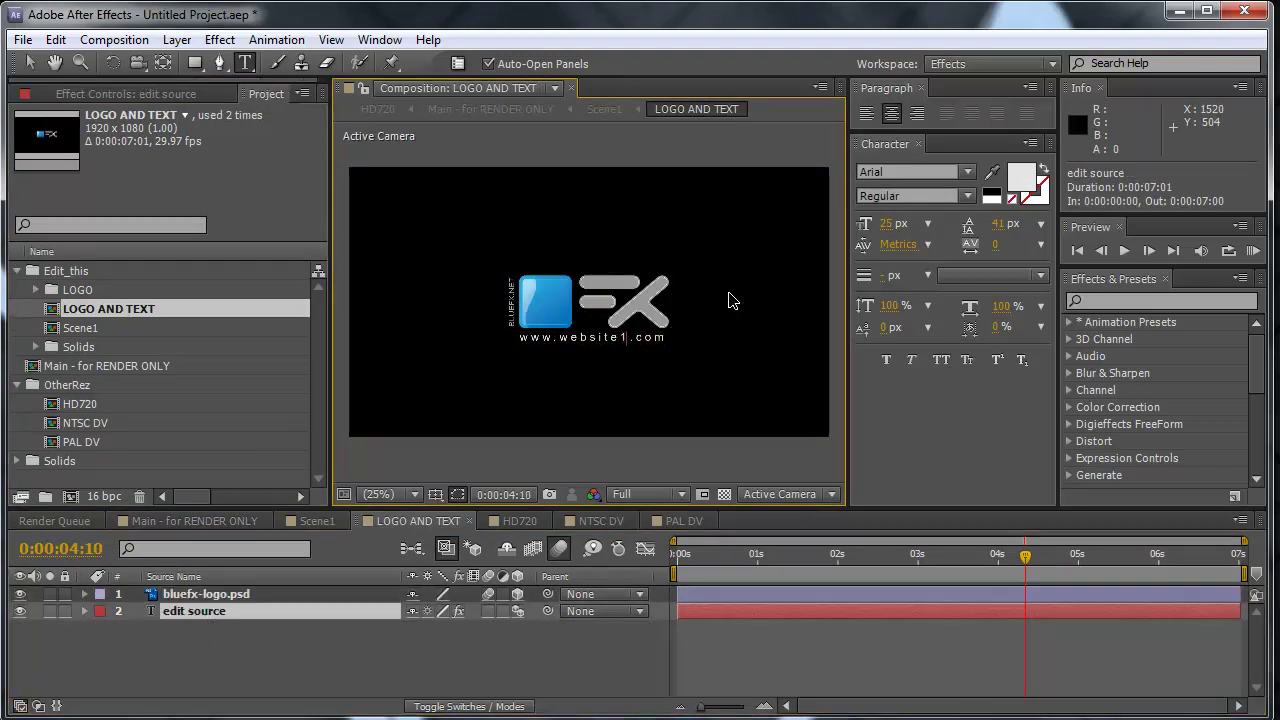
pyautogui.press('BackSpace')
pyautogui.write('2')
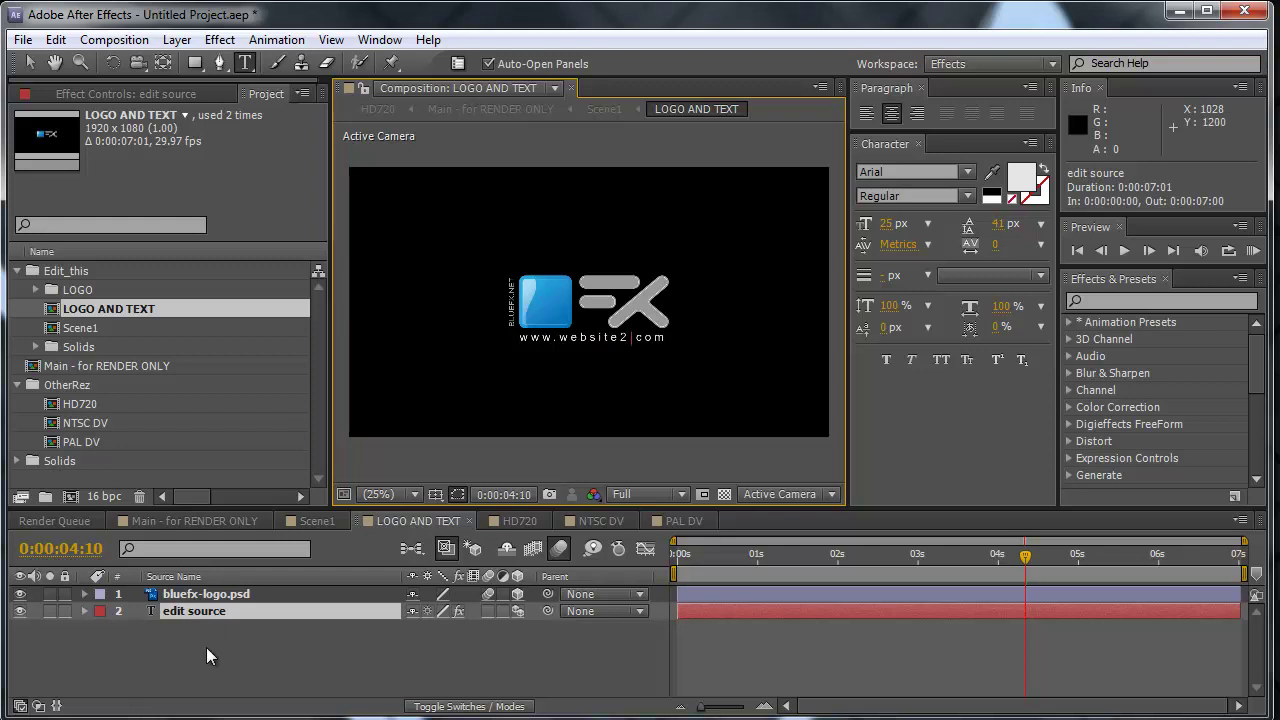
pyautogui.click(163, 522)
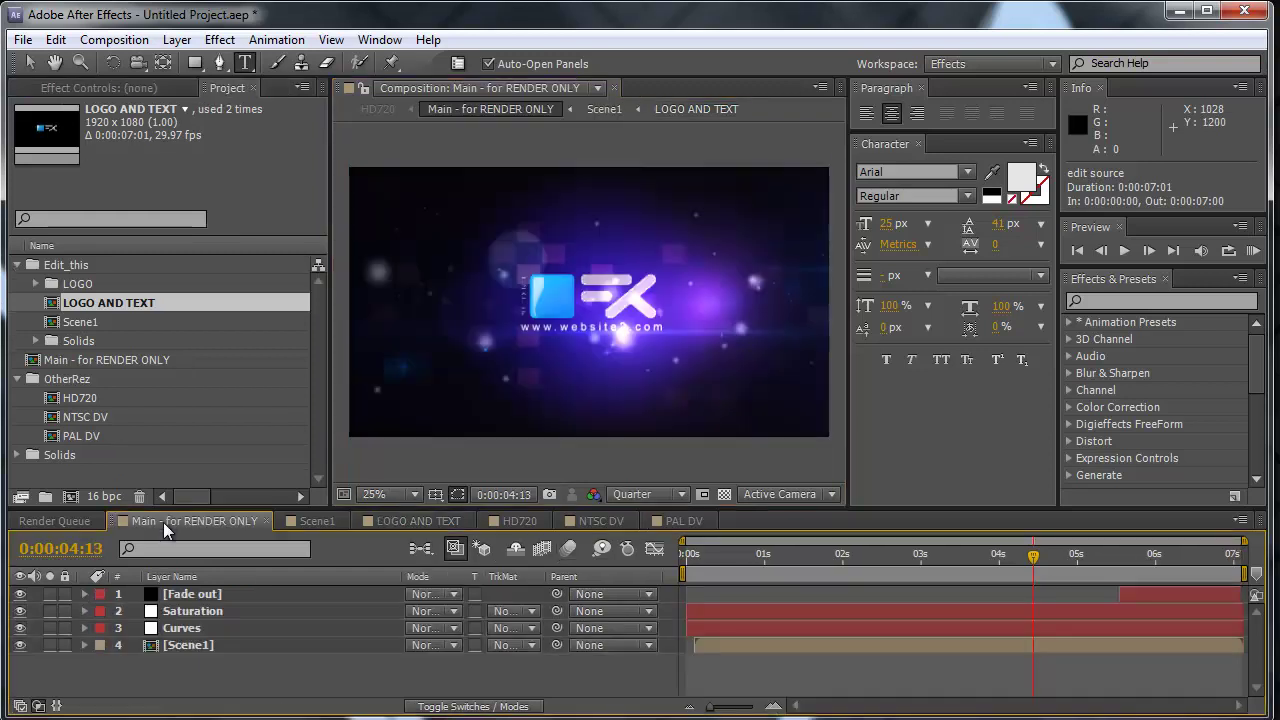
# Add Main - for RENDER ONLY to the Render Queue again as item 3
pyautogui.click(110, 40)
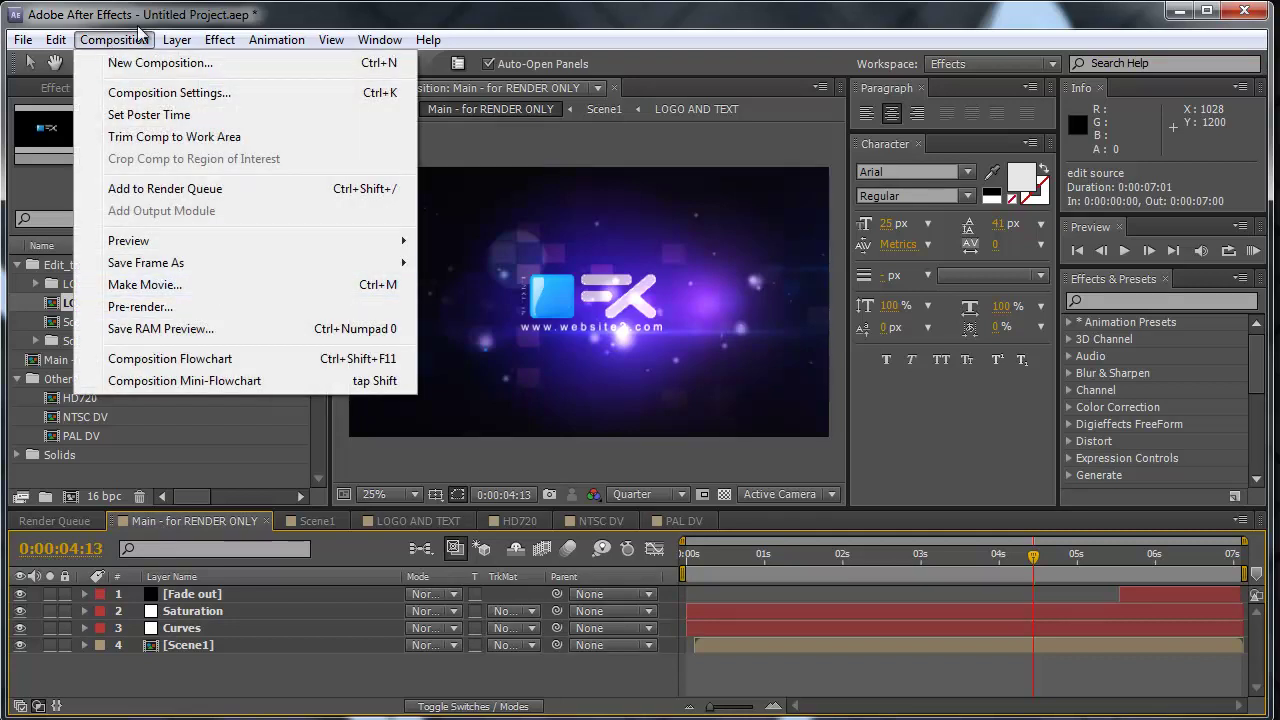
pyautogui.click(150, 288)
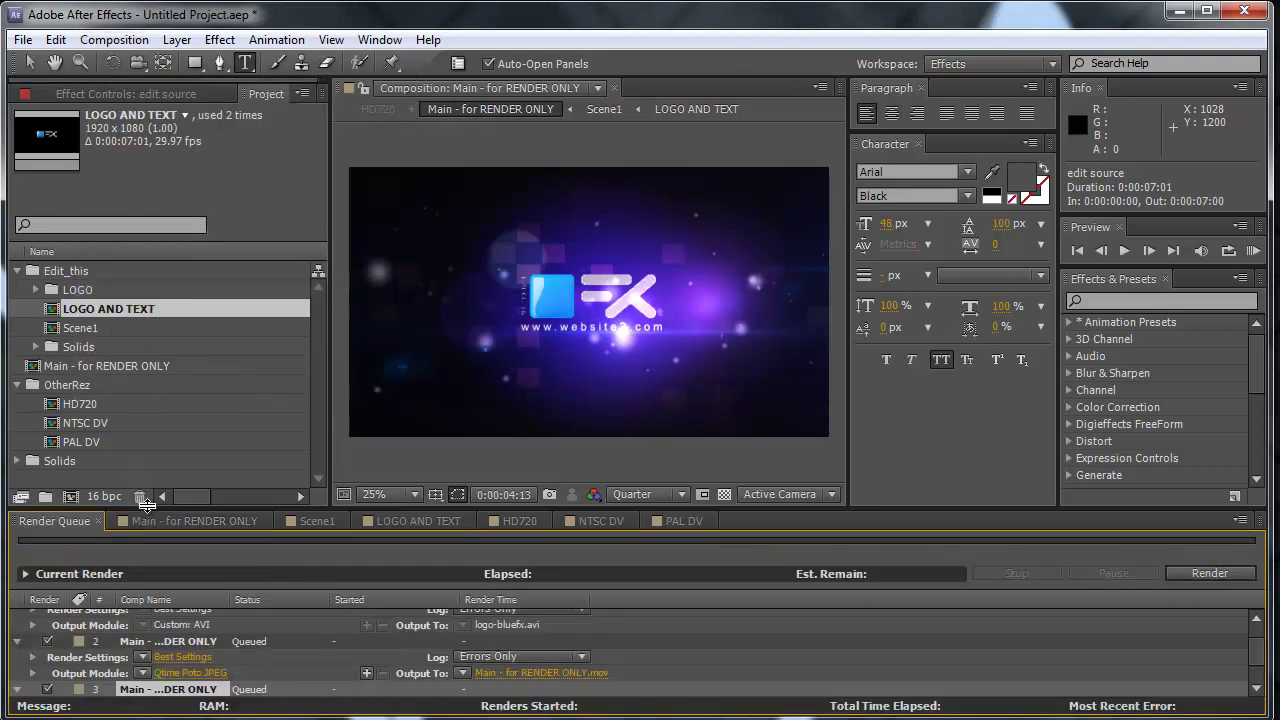
pyautogui.moveTo(146, 503); pyautogui.dragTo(158, 410)
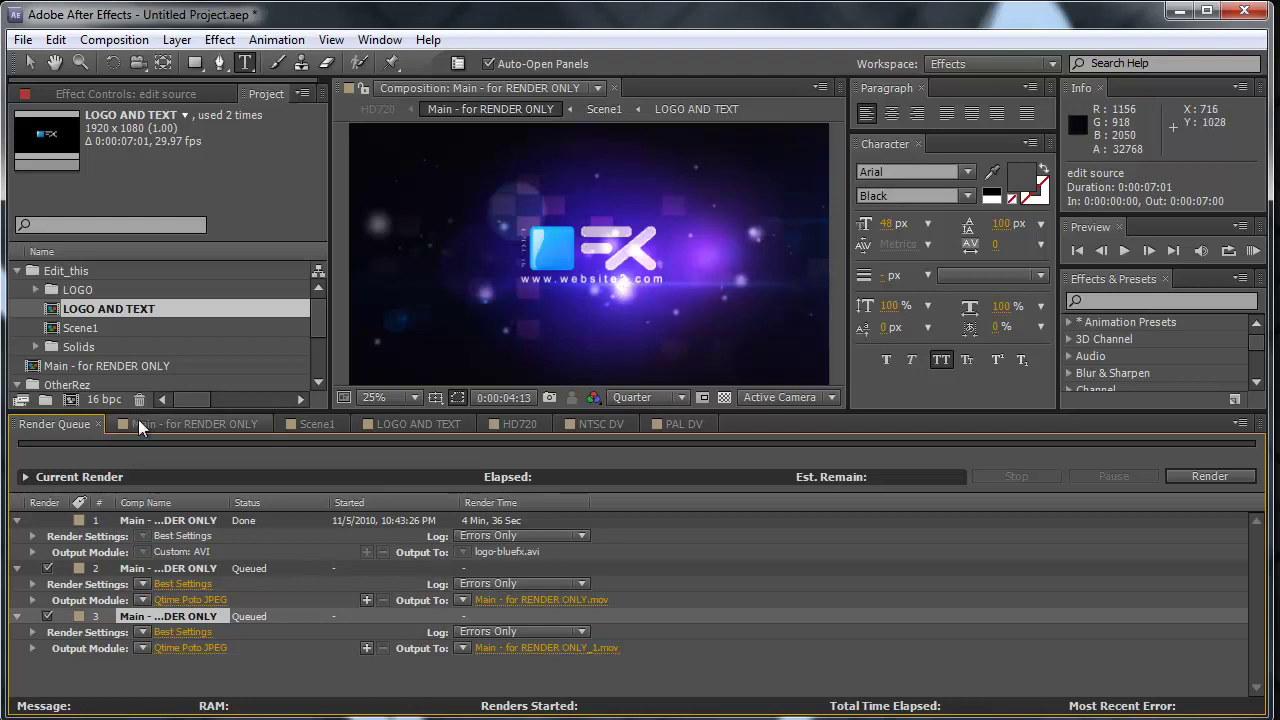
# Delete all three Render Queue items and set the main timeline to 0:00:03:26
pyautogui.click(161, 522)
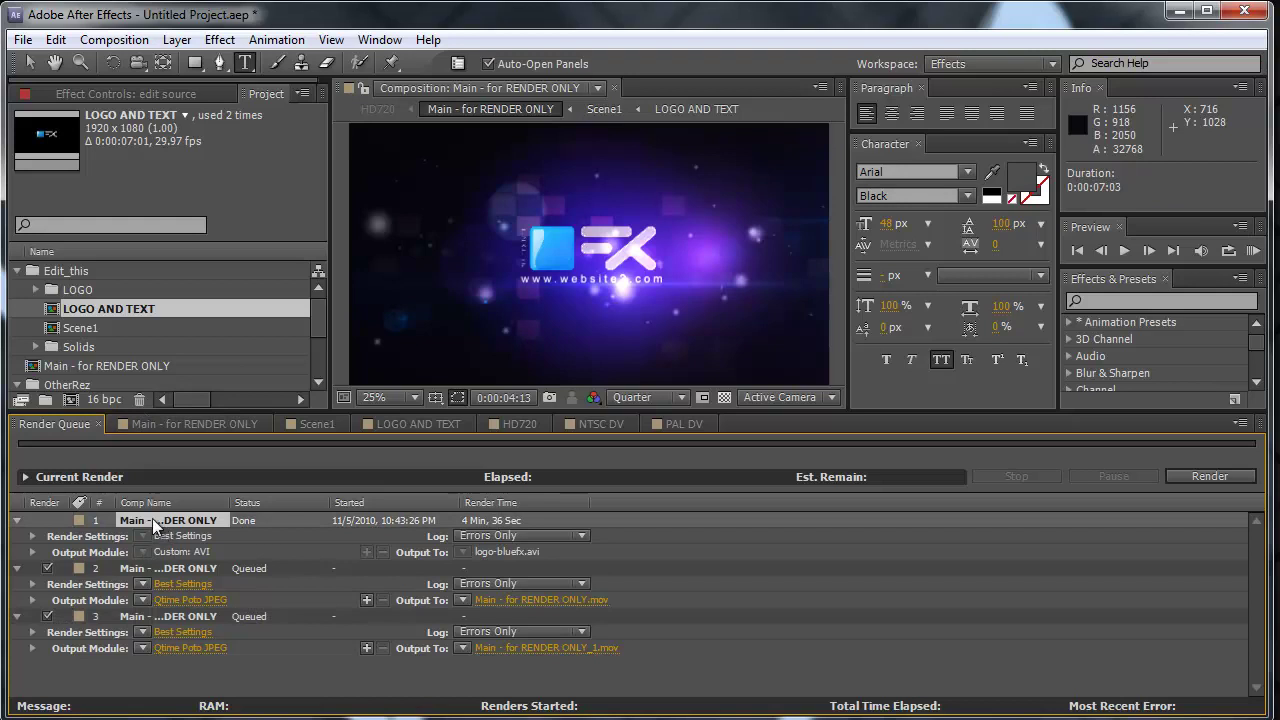
pyautogui.hotkey('ctrl', 'a')
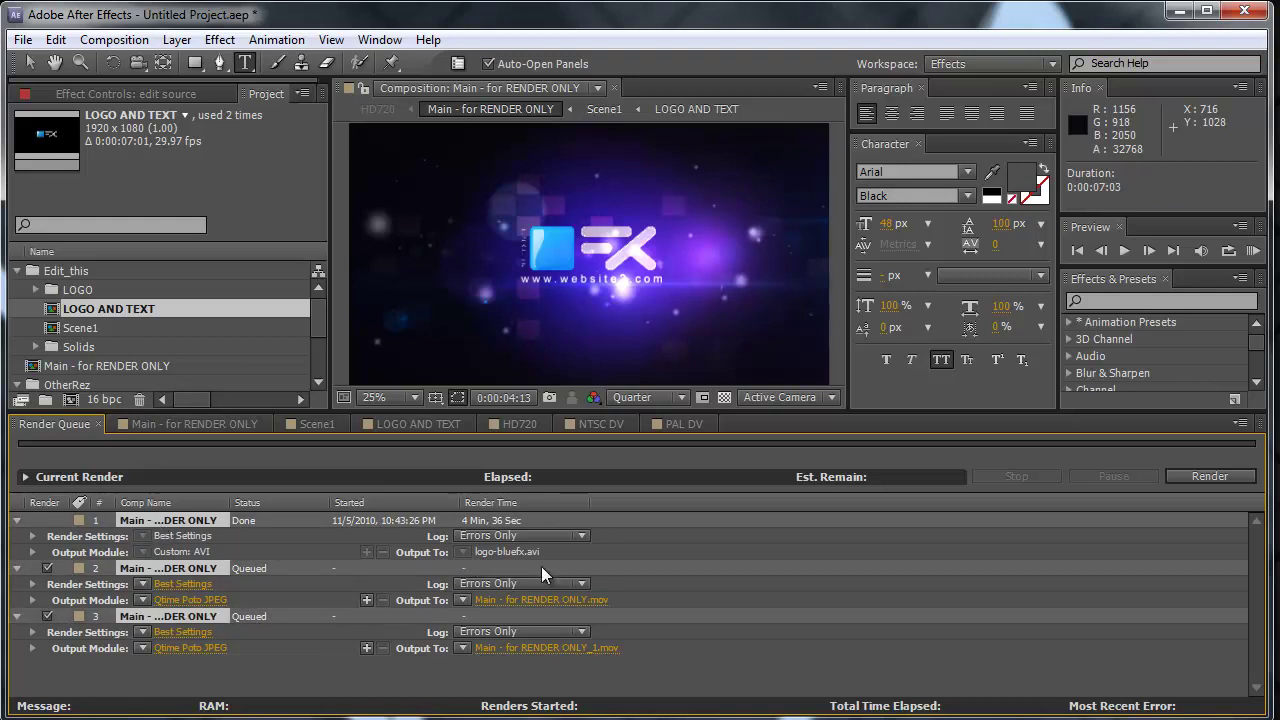
pyautogui.press('Delete')
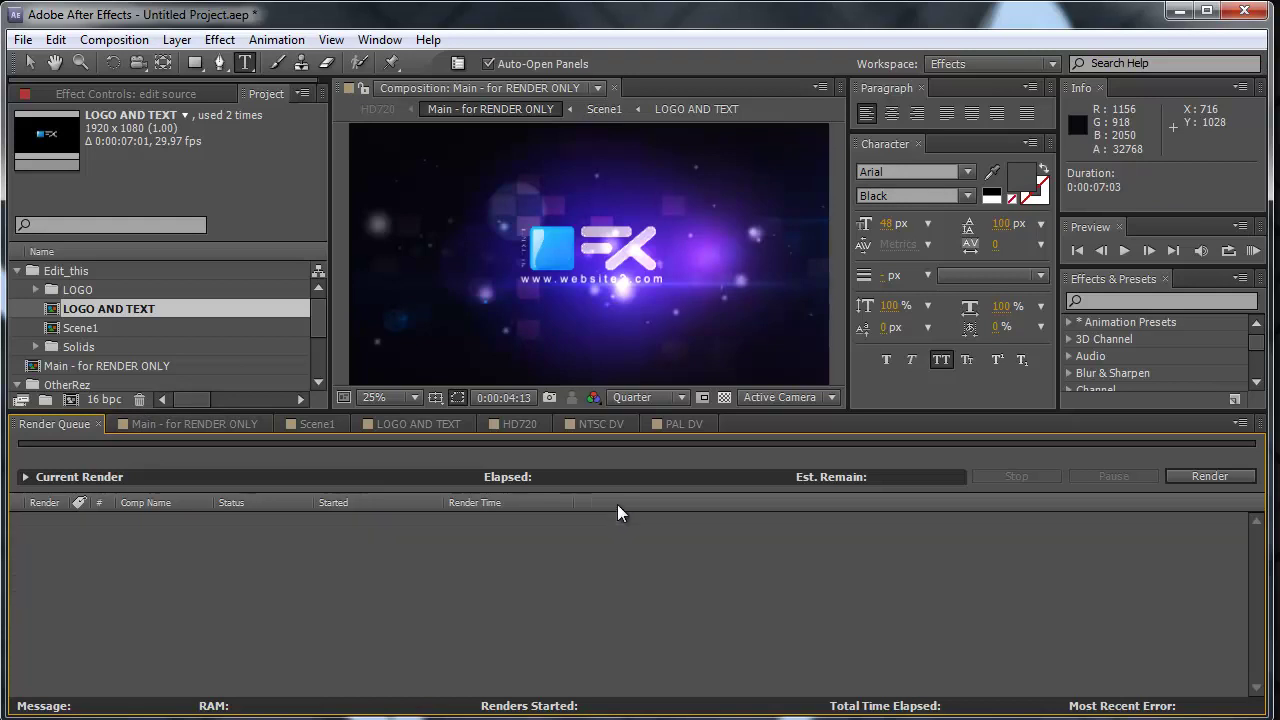
pyautogui.moveTo(207, 410); pyautogui.dragTo(223, 495)
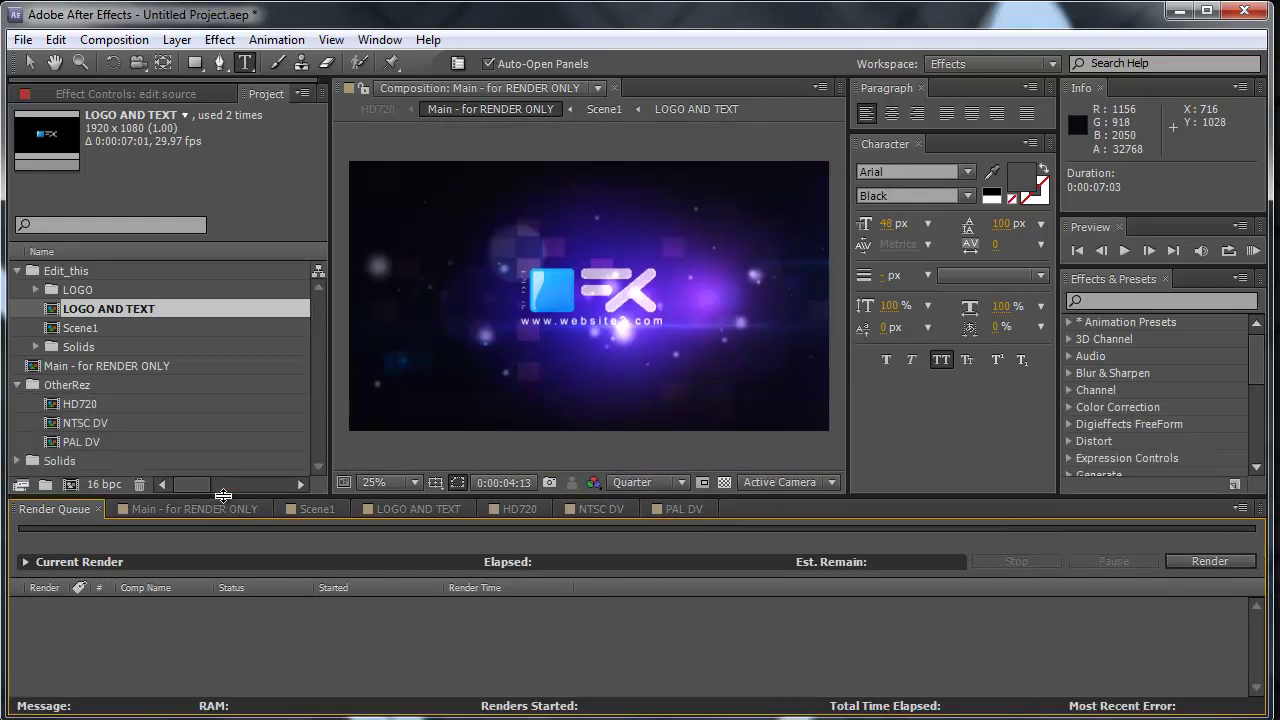
pyautogui.click(202, 506)
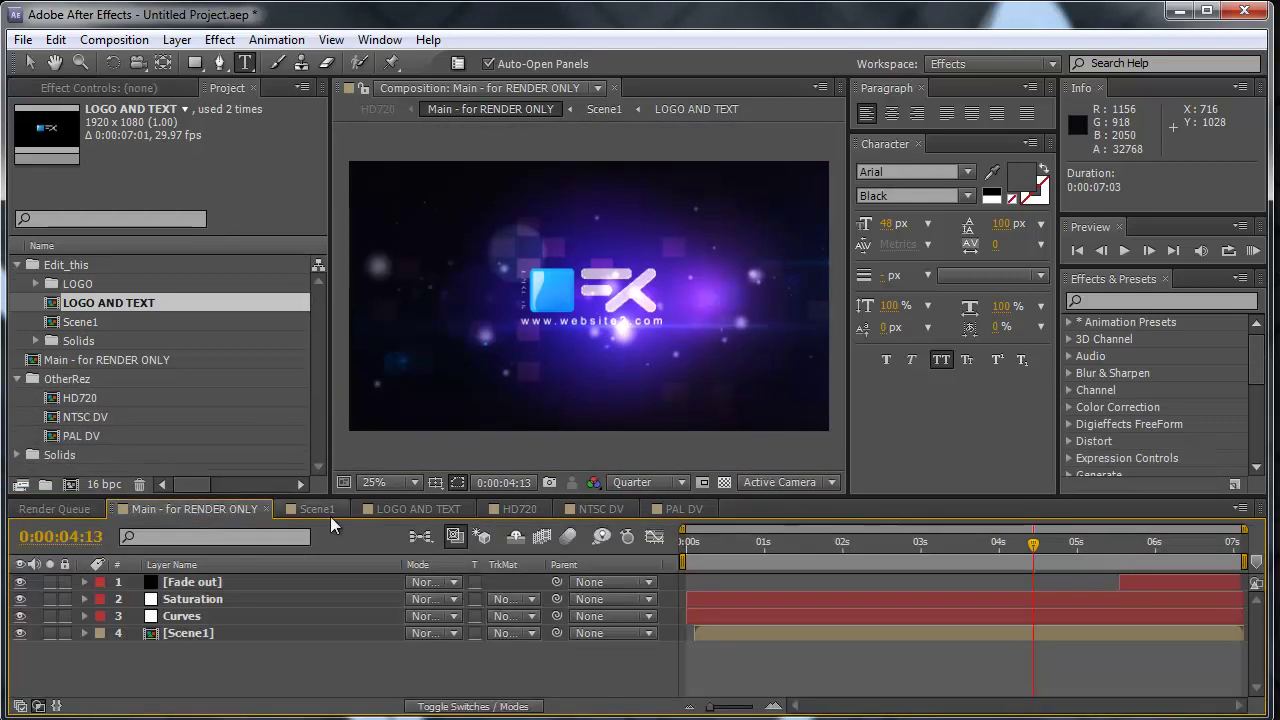
pyautogui.click(988, 542)
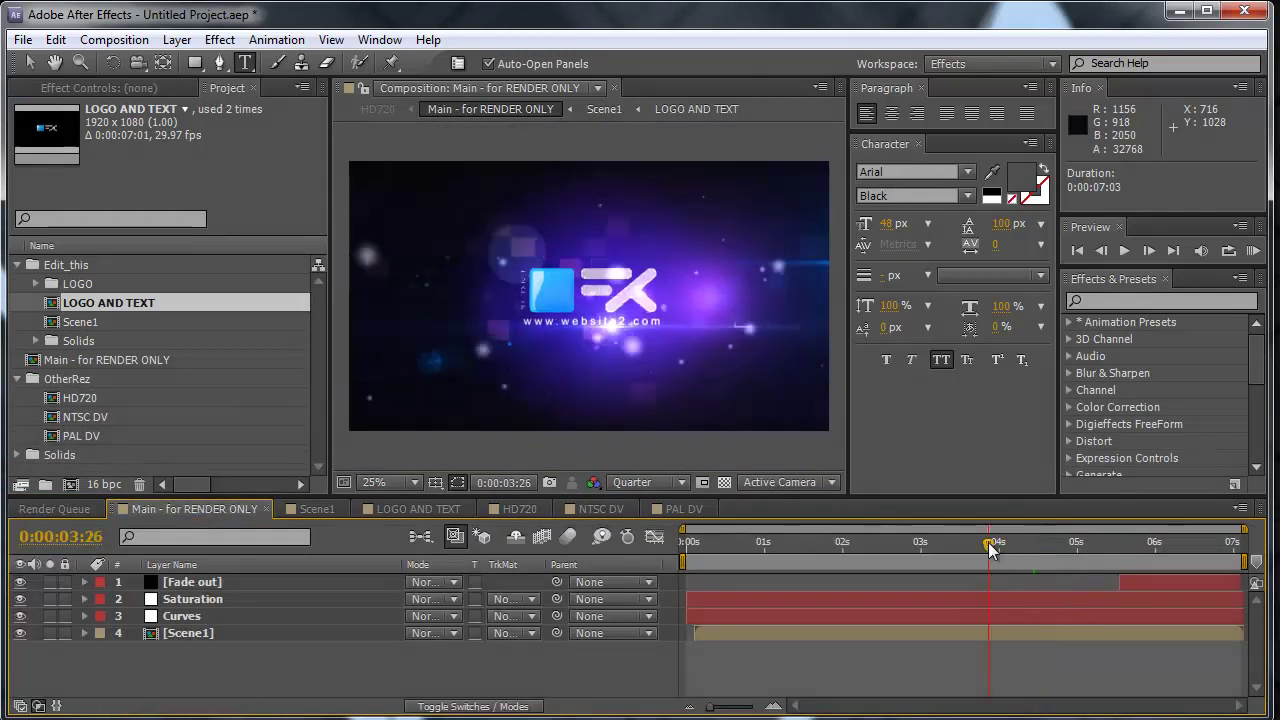
# Collapse the Edit_this and OtherRez folders and create a new project folder named 1
pyautogui.click(17, 265)
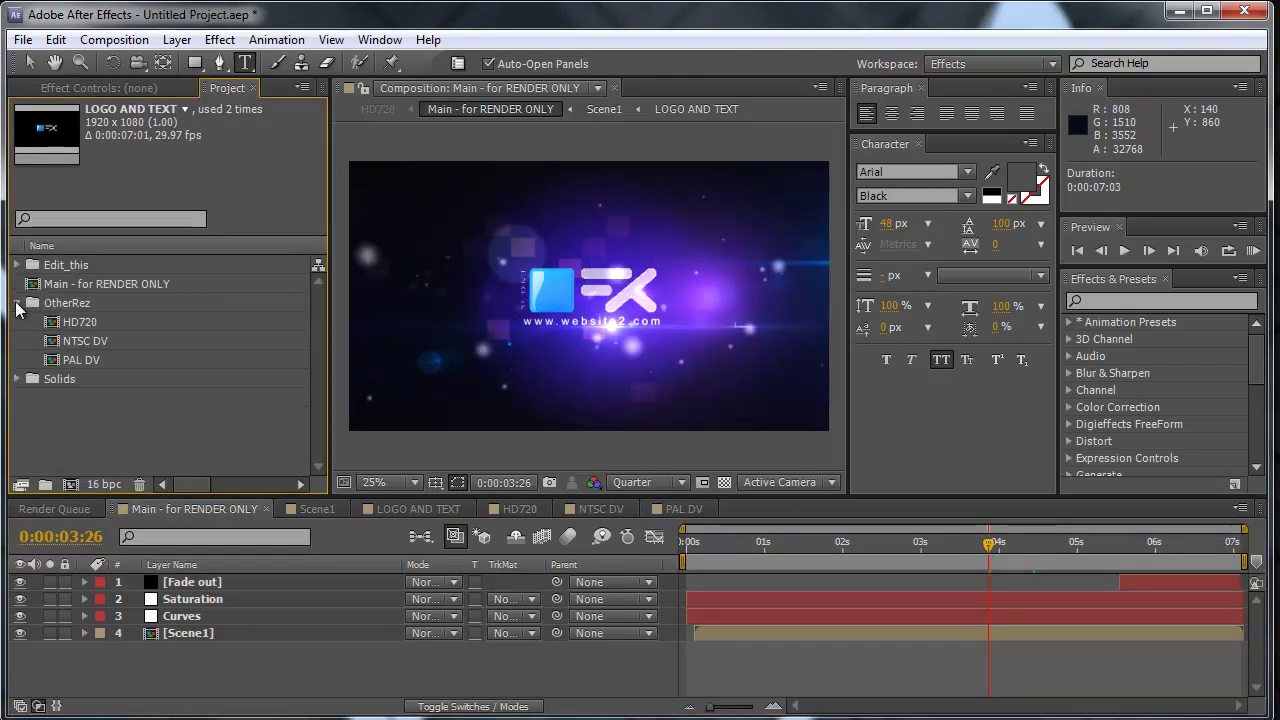
pyautogui.click(17, 304)
pyautogui.click(45, 484)
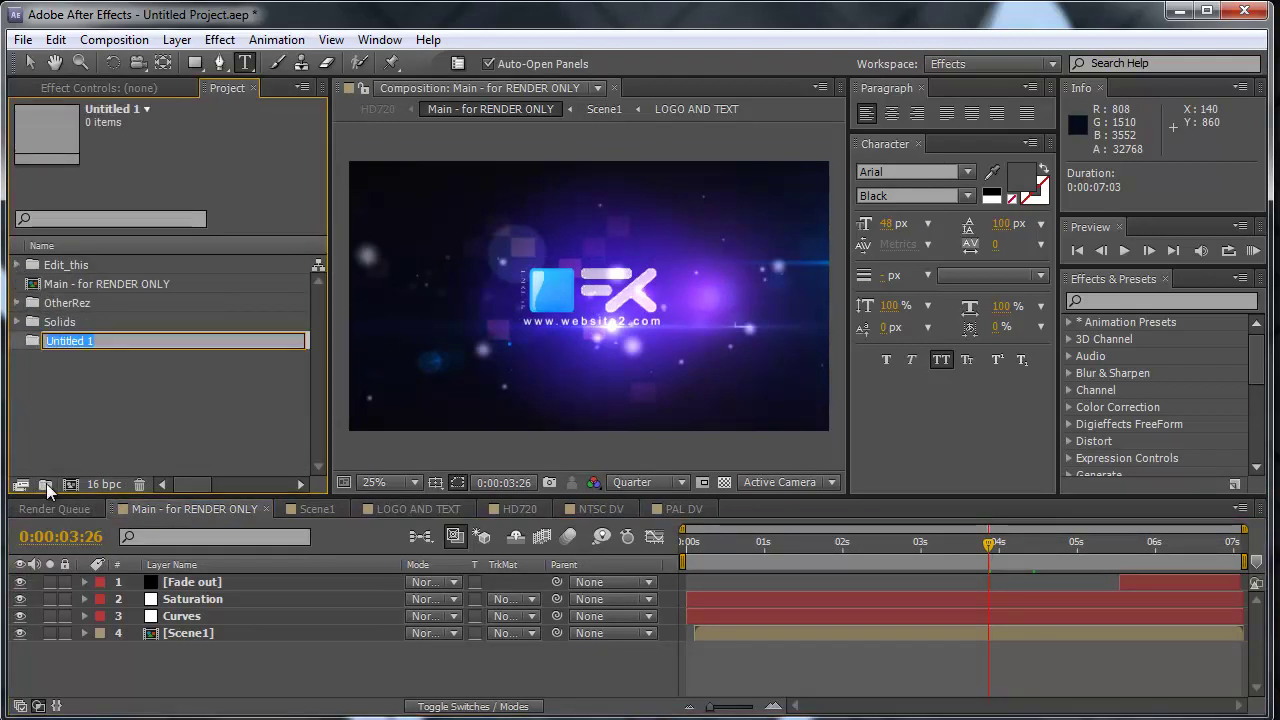
pyautogui.write('1')
pyautogui.press('Return')
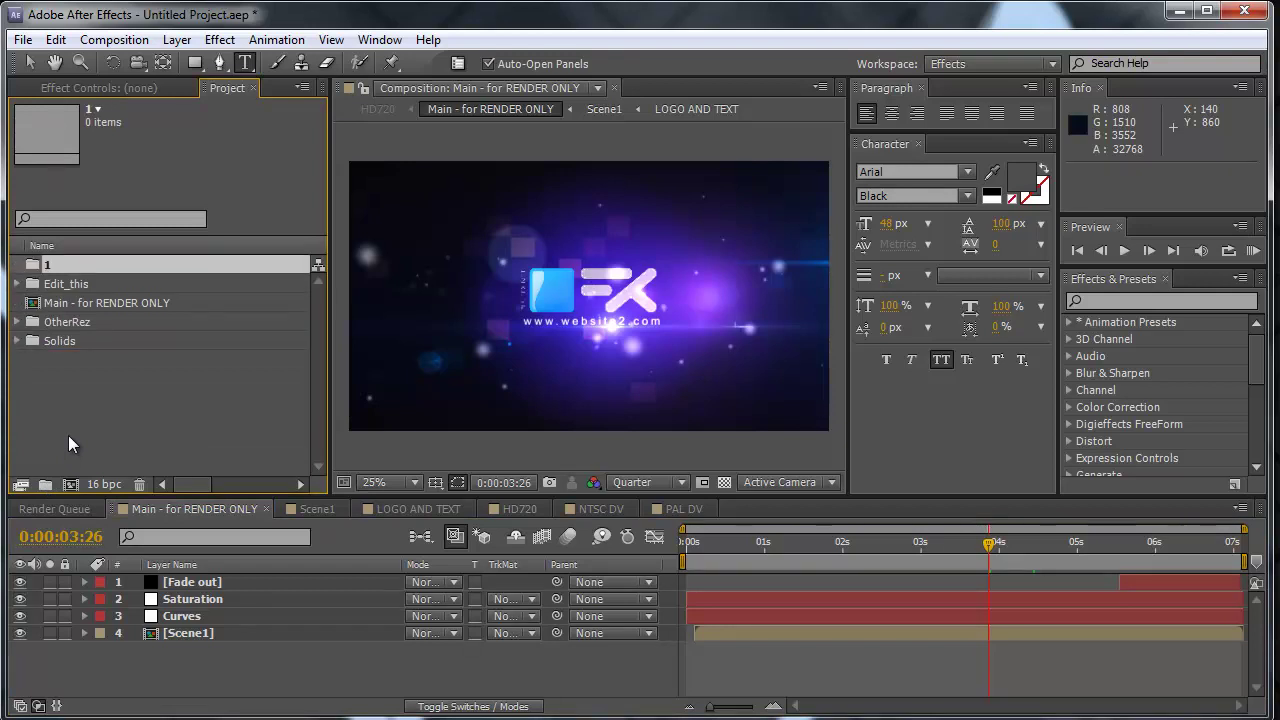
# Move Edit_this, Main - for RENDER ONLY, OtherRez and Solids into folder 1
pyautogui.click(63, 284)
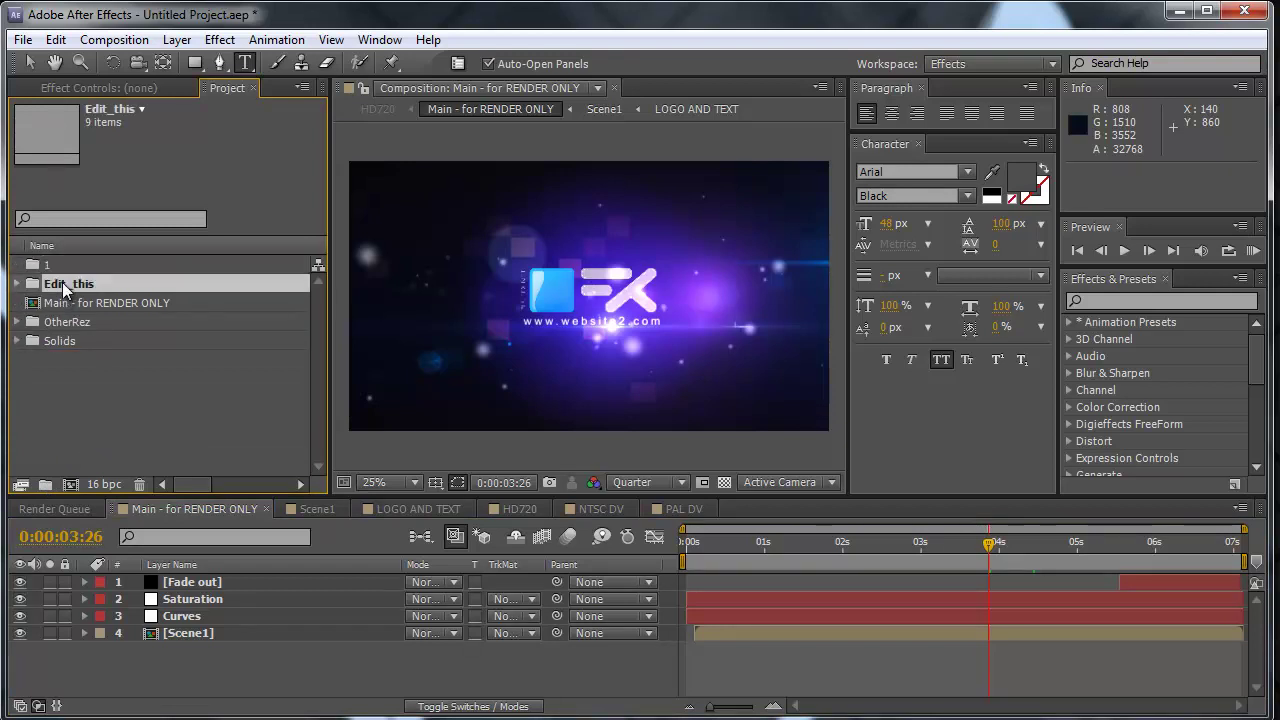
pyautogui.keyDown('shift'); pyautogui.click(60, 342); pyautogui.keyUp('shift')
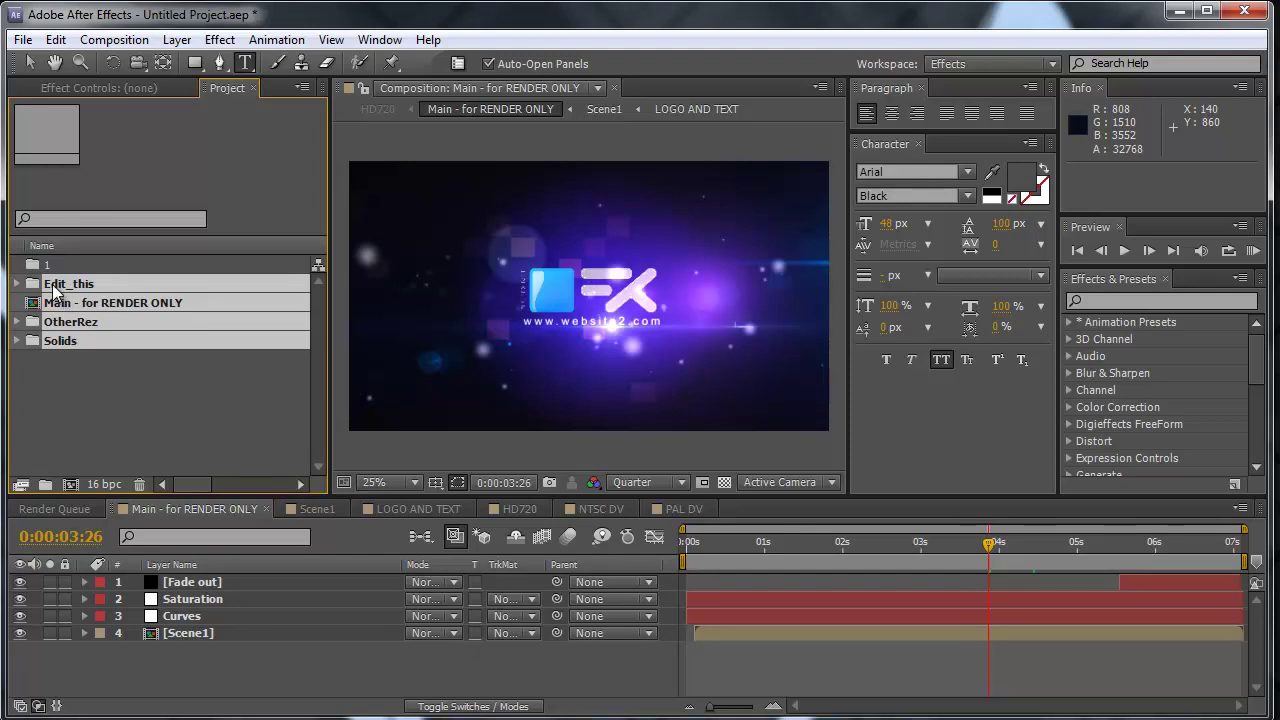
pyautogui.moveTo(60, 292); pyautogui.dragTo(33, 260)
pyautogui.click(33, 260)
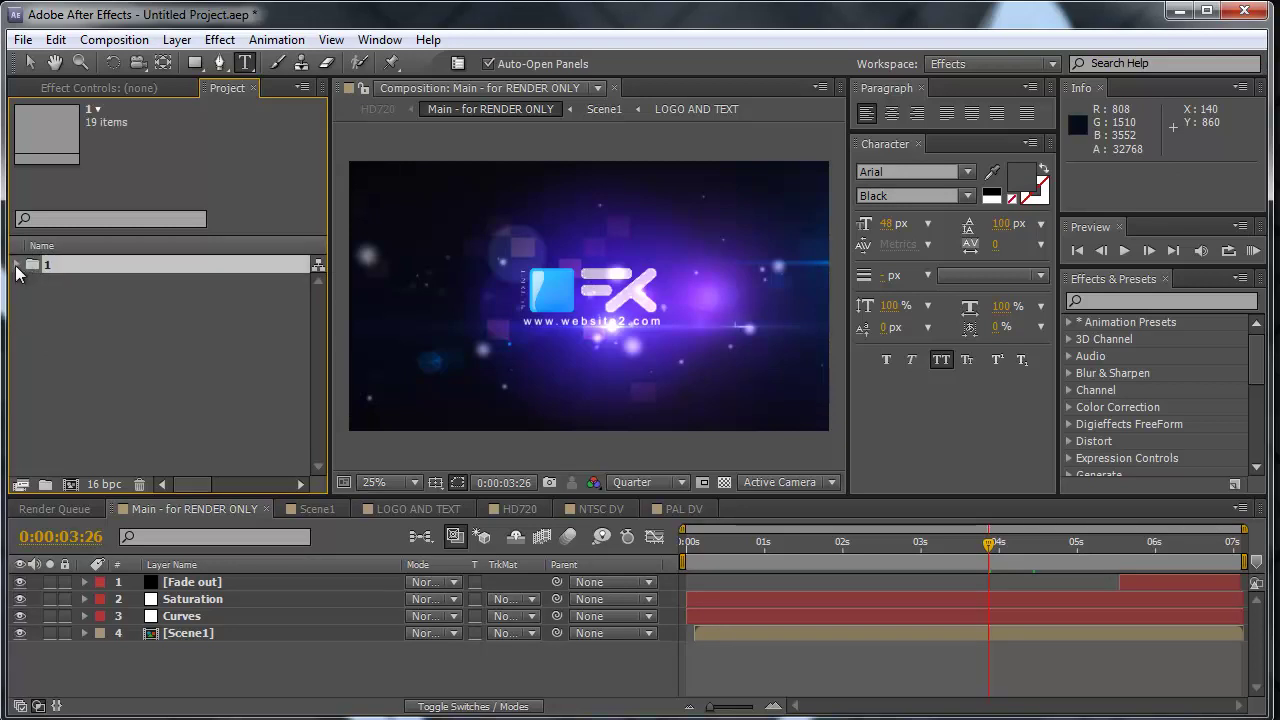
pyautogui.click(16, 265)
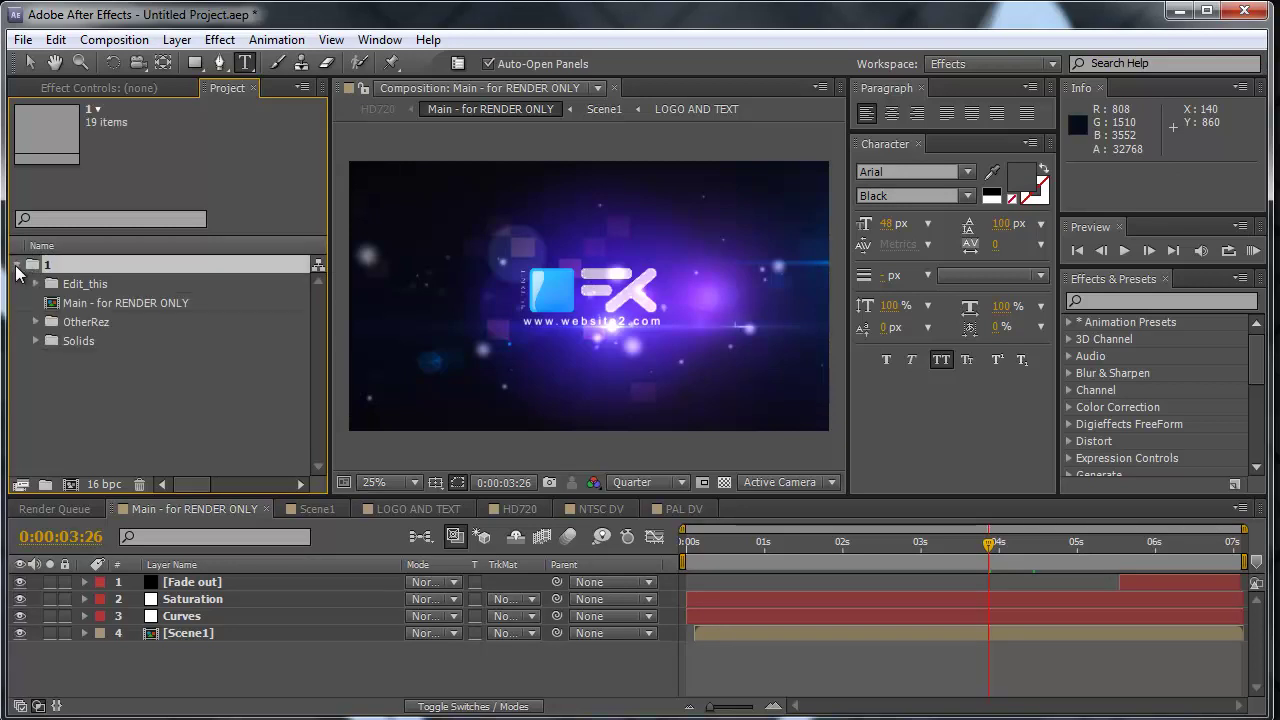
pyautogui.click(97, 302)
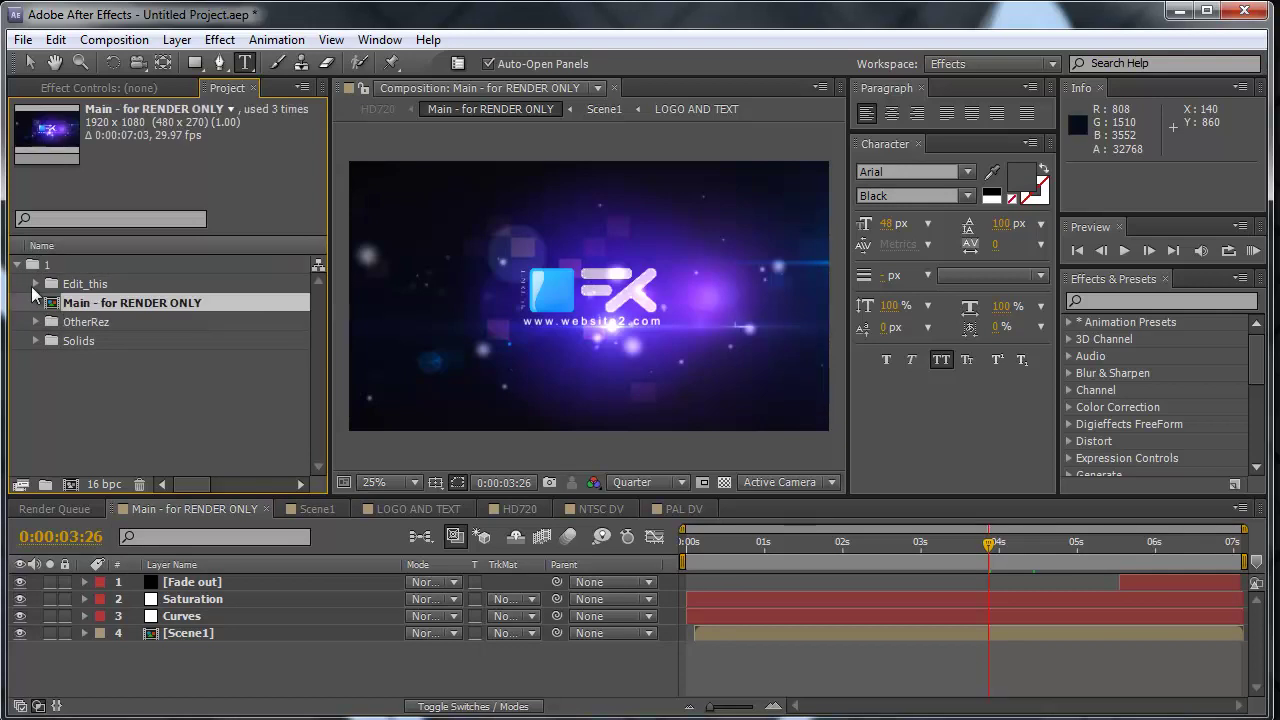
pyautogui.click(36, 284)
pyautogui.click(127, 321)
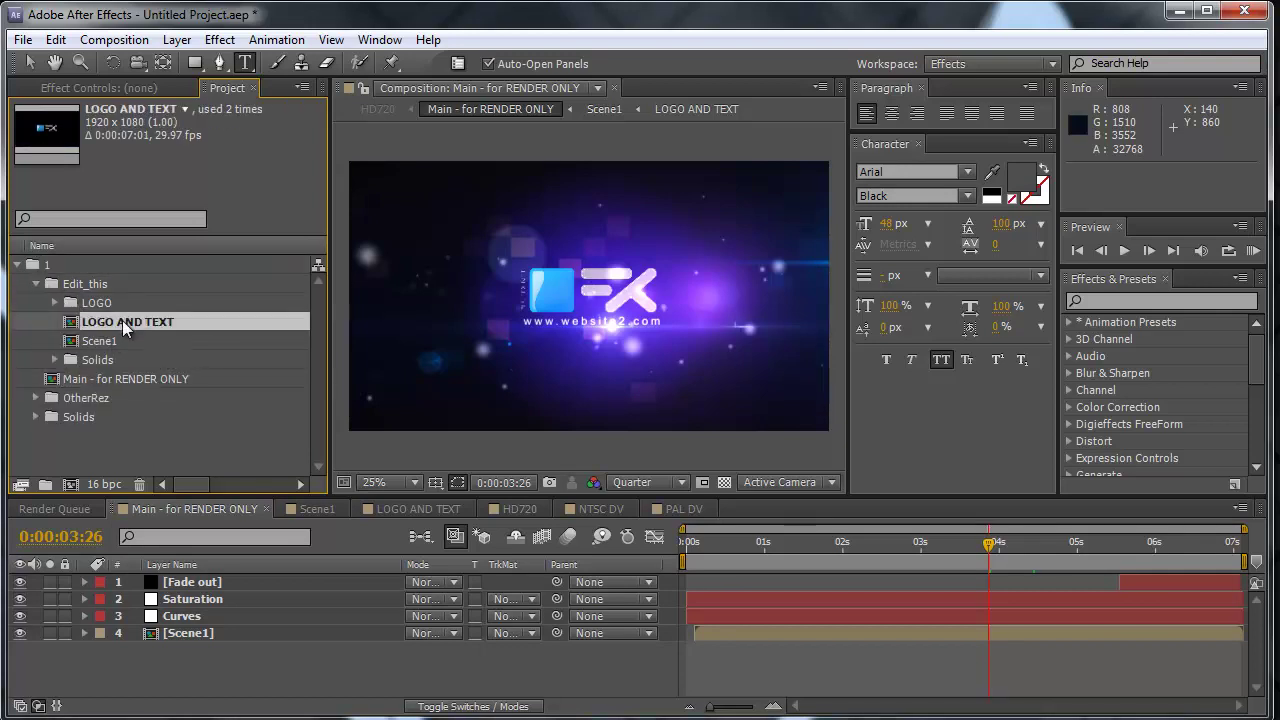
pyautogui.doubleClick(125, 320)
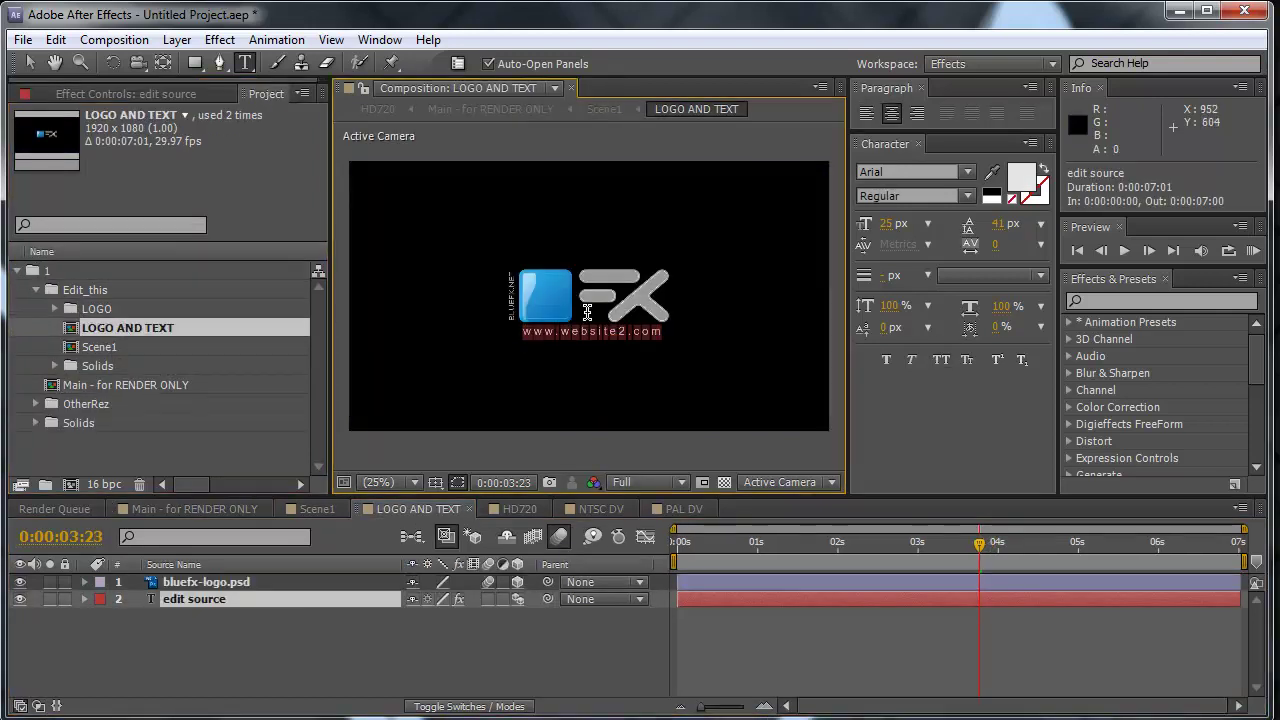
pyautogui.click(622, 331)
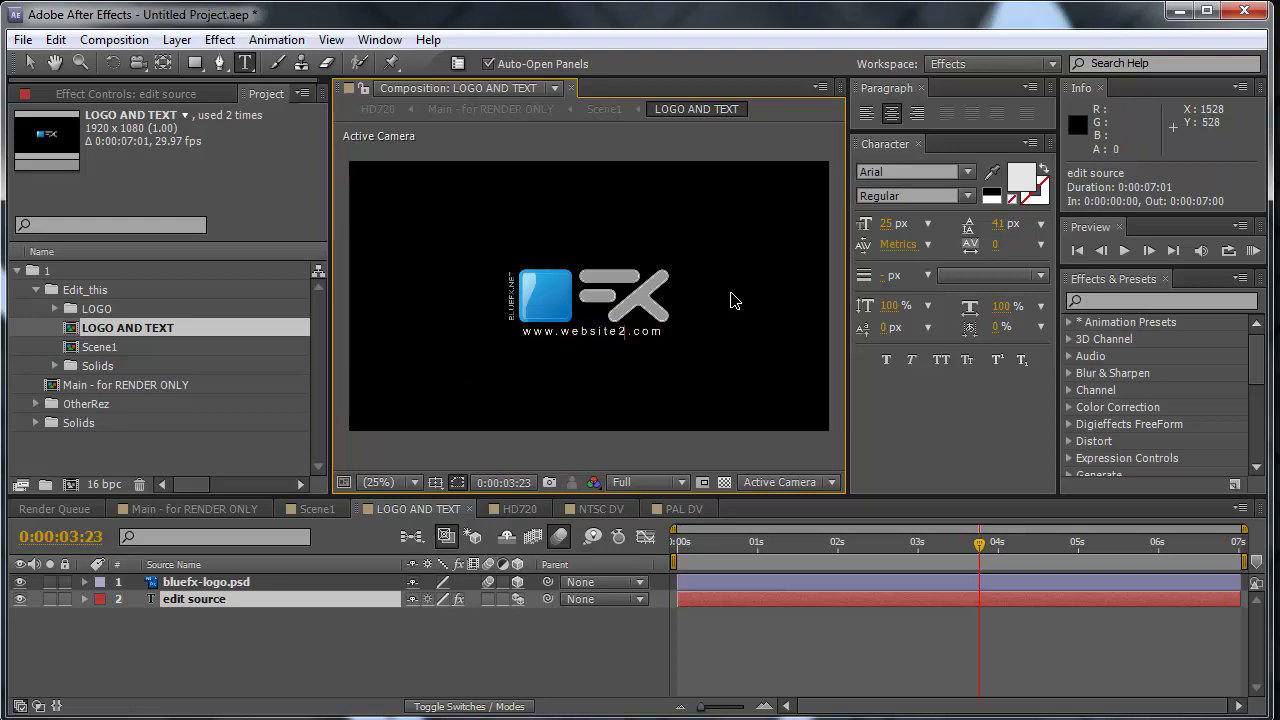
pyautogui.press('BackSpace')
pyautogui.write('1')
pyautogui.click(327, 633)
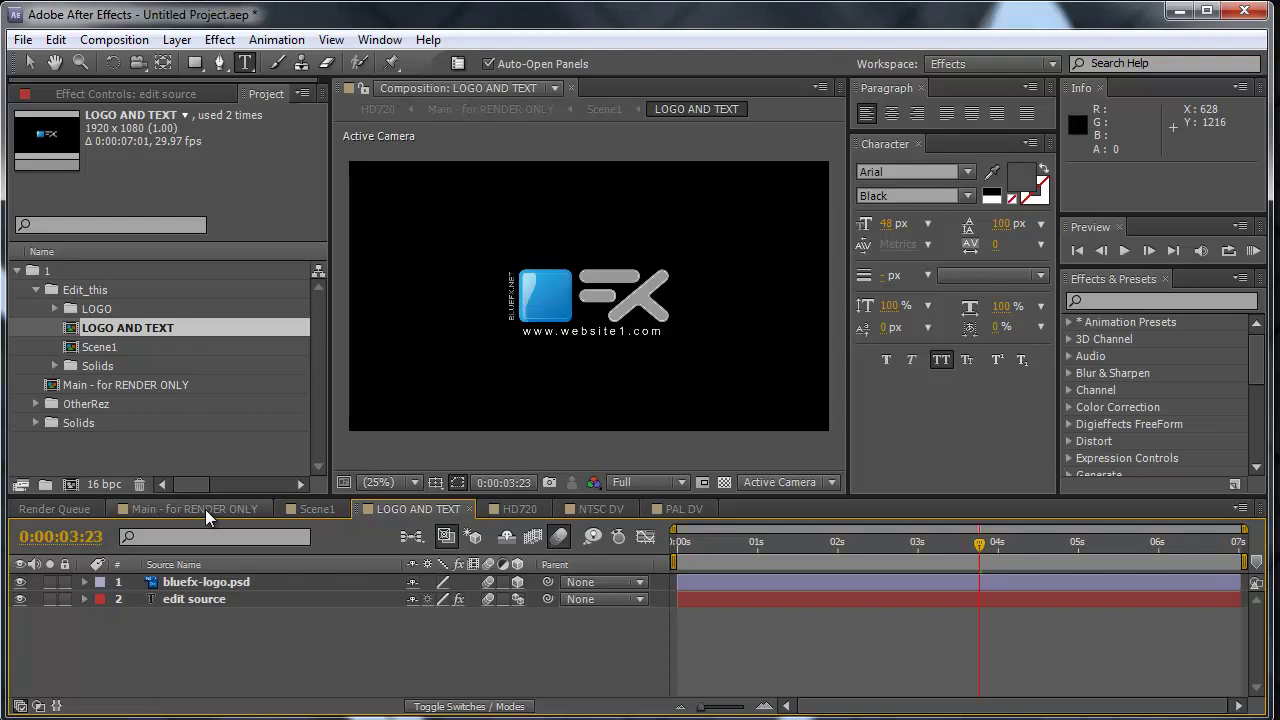
# Create a new project folder named 2 and select it as the import destination
pyautogui.click(18, 271)
pyautogui.click(40, 273)
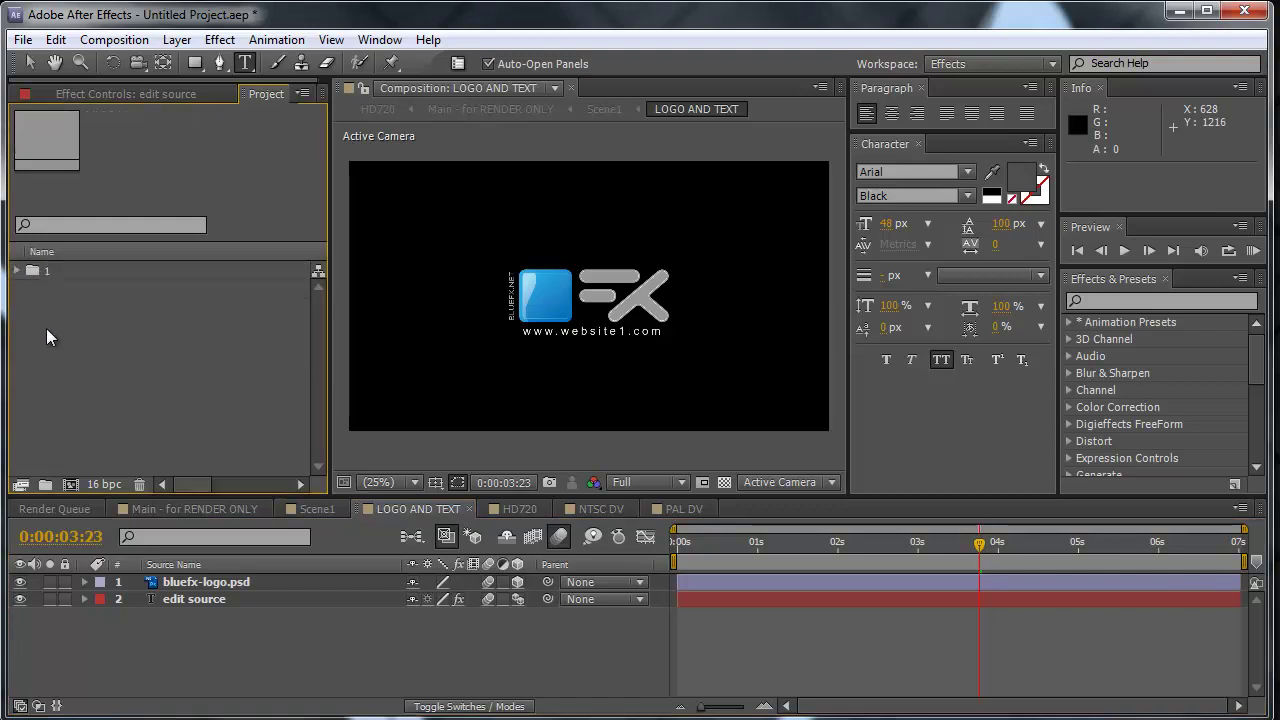
pyautogui.click(46, 485)
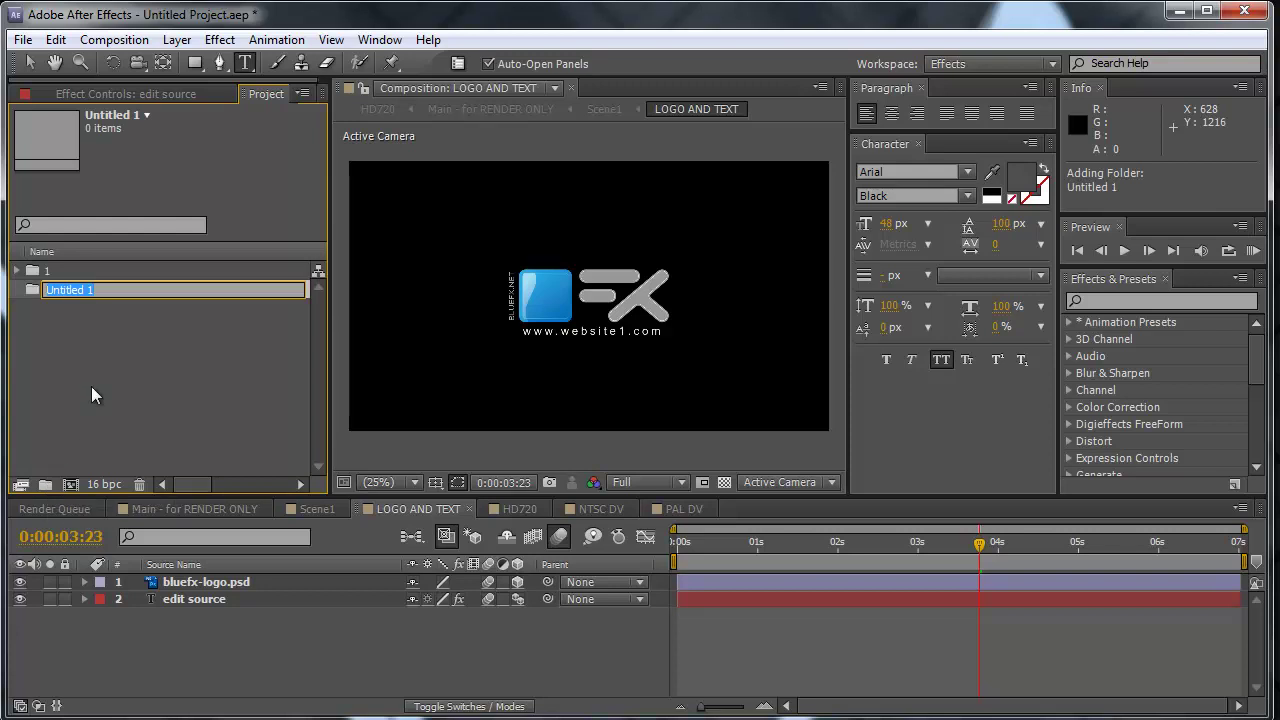
pyautogui.write('2')
pyautogui.press('Return')
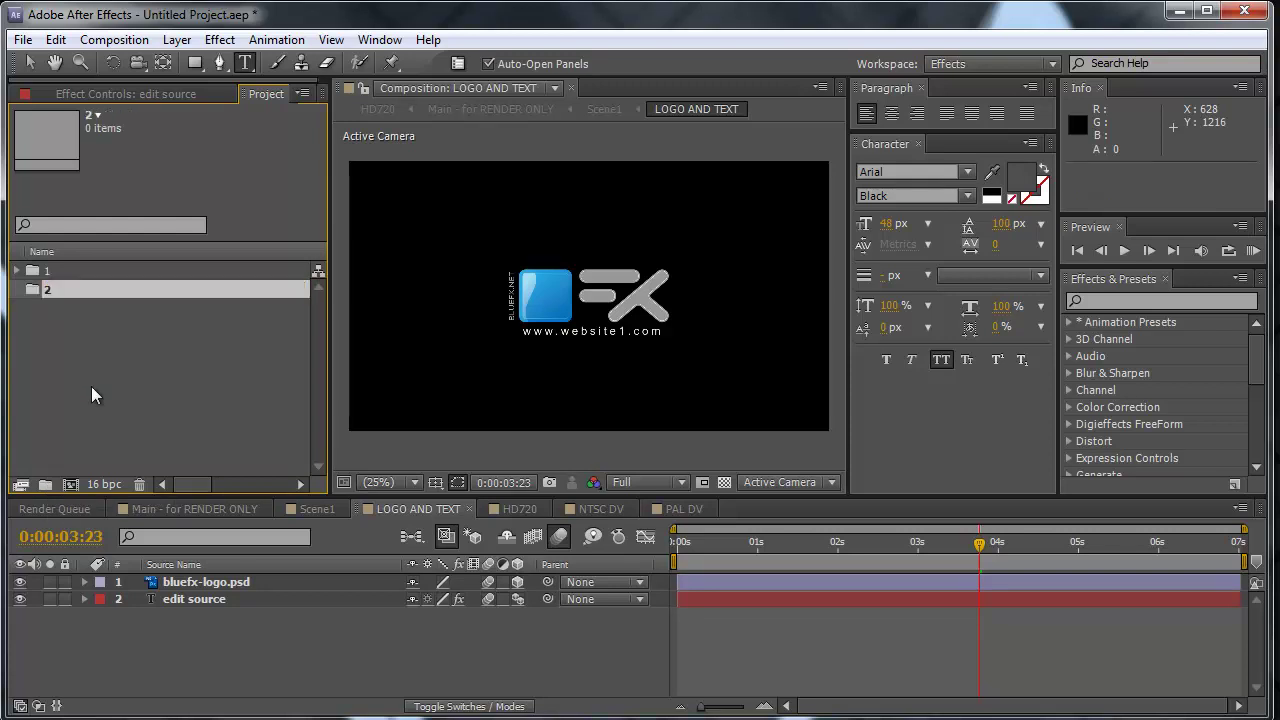
pyautogui.click(92, 386)
pyautogui.click(63, 289)
# Import logo.aep into folder 2 via File > Import > File
pyautogui.click(27, 40)
pyautogui.moveTo(160, 360)
pyautogui.click(517, 362)
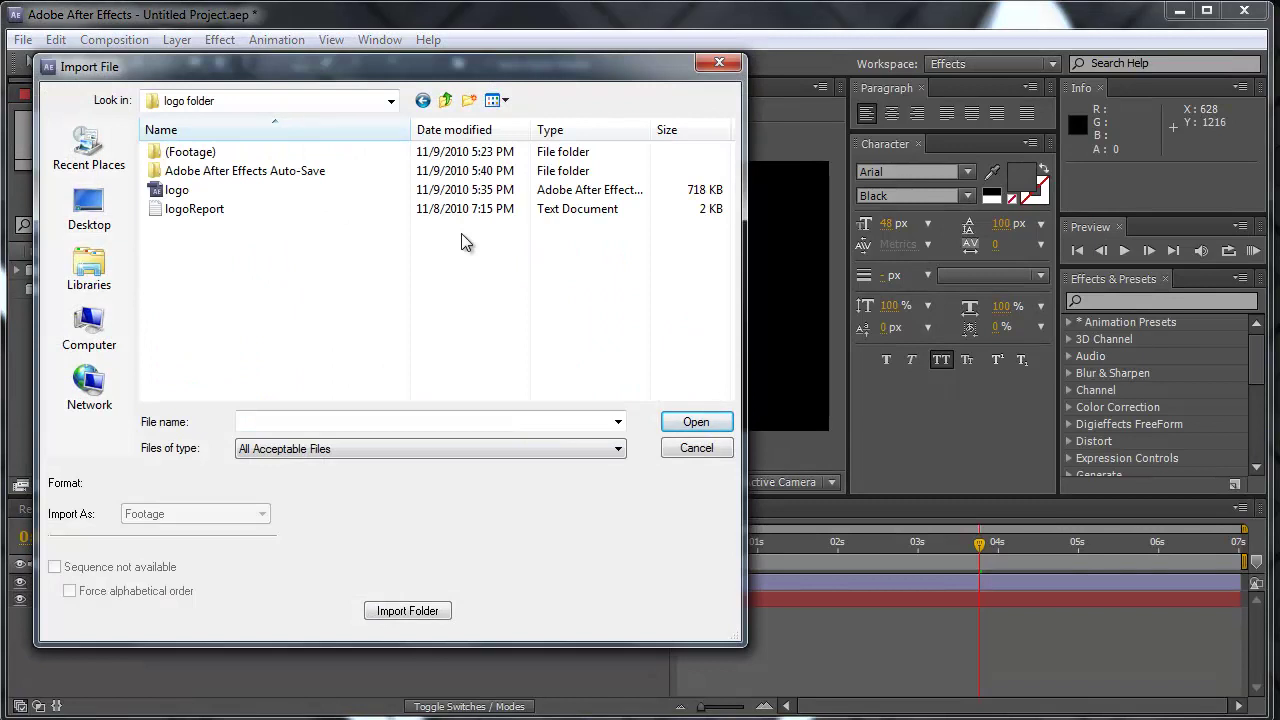
pyautogui.click(231, 191)
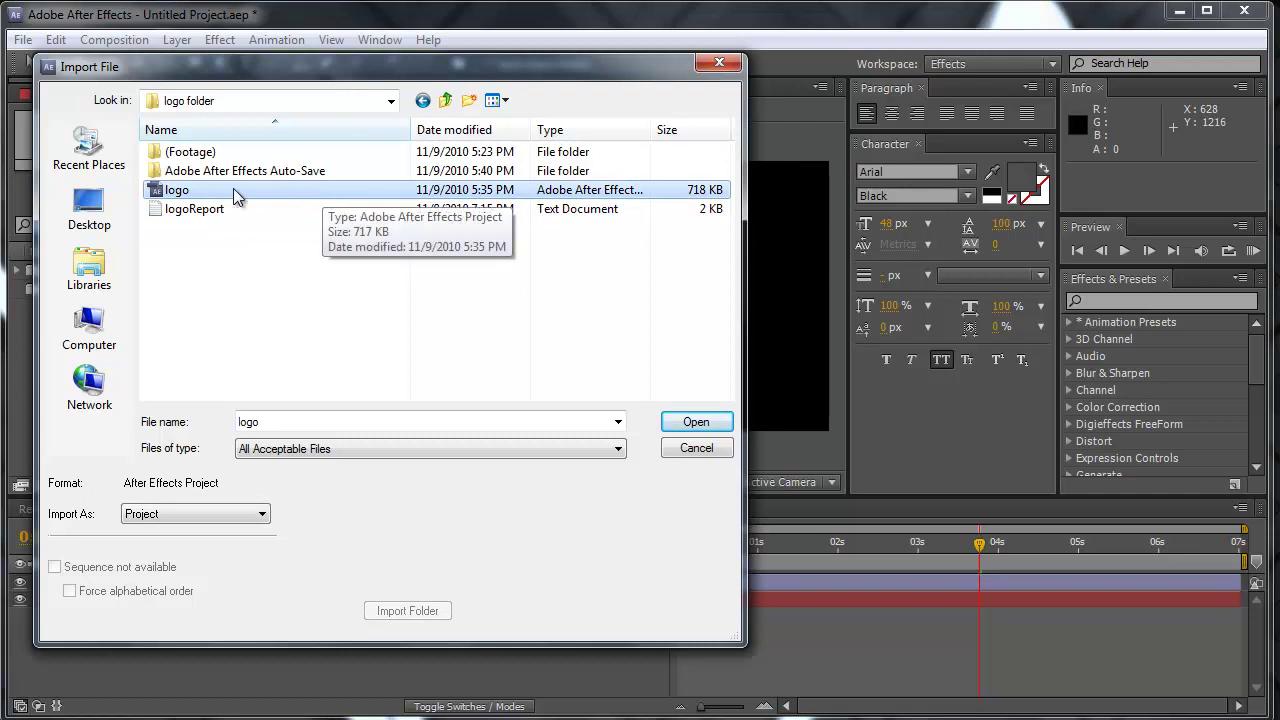
pyautogui.click(698, 422)
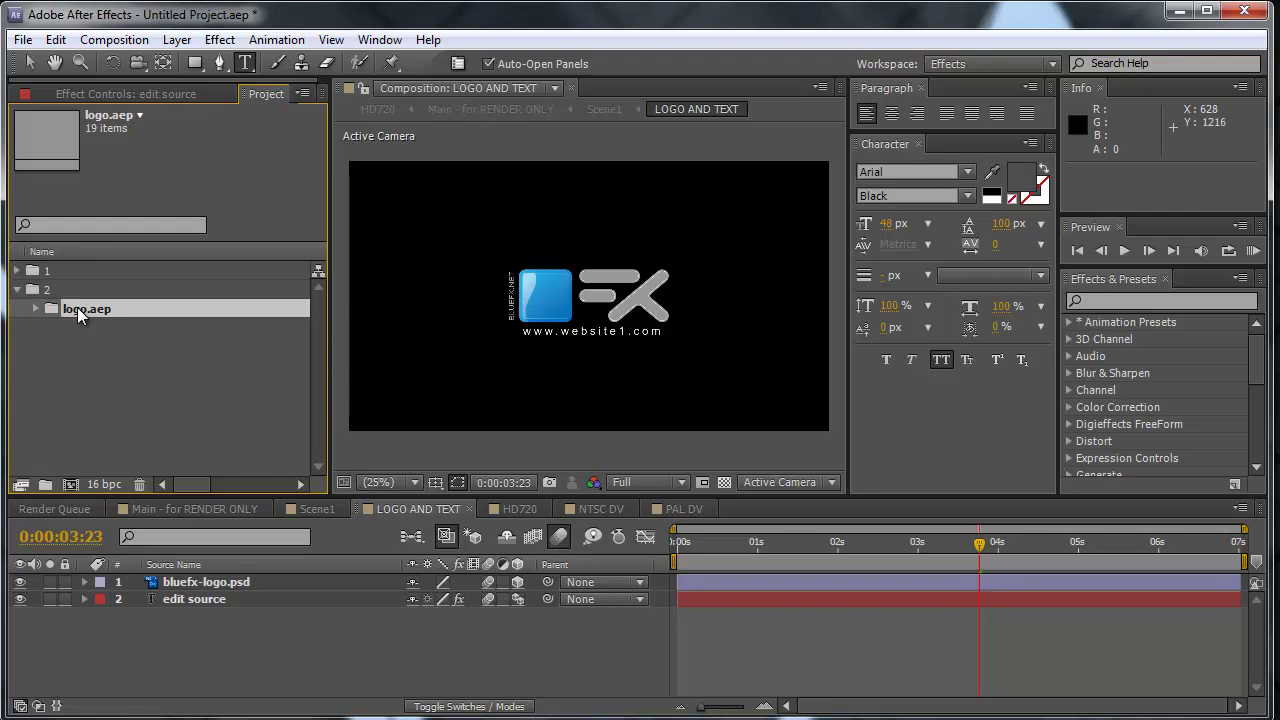
# Open the imported copy's LOGO AND TEXT composition and move to 0:00:02:20
pyautogui.click(35, 309)
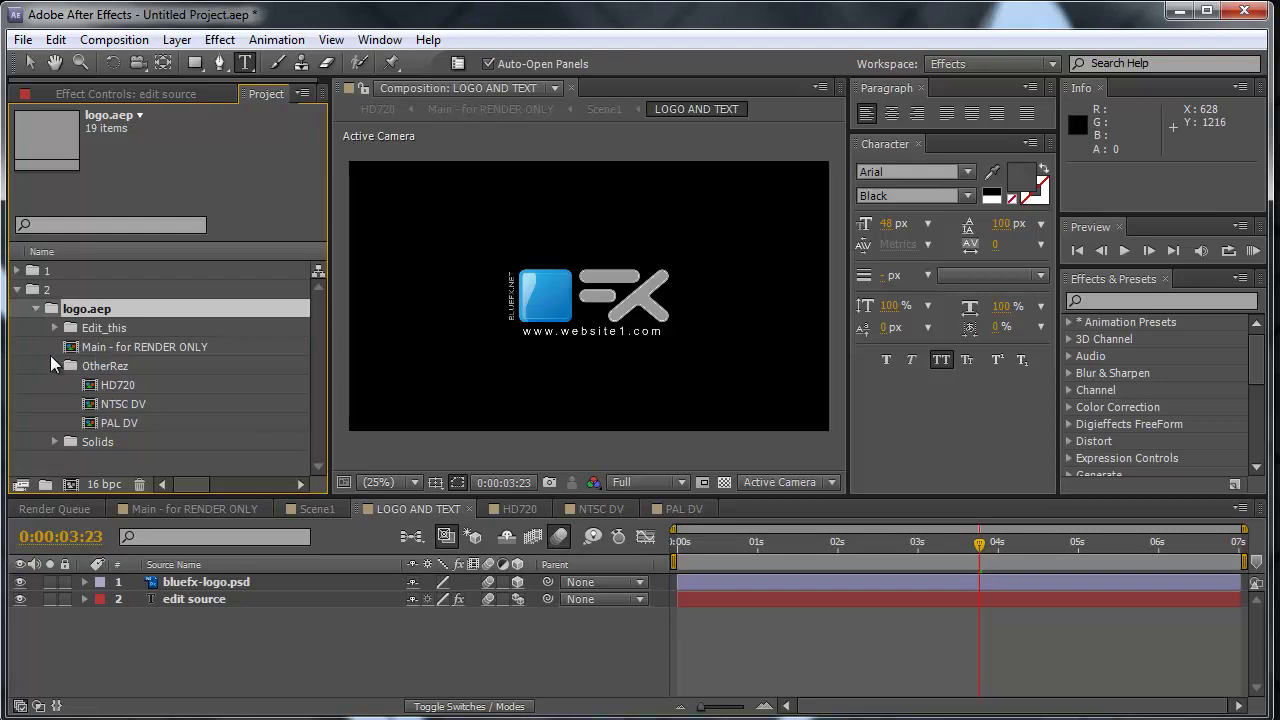
pyautogui.click(136, 345)
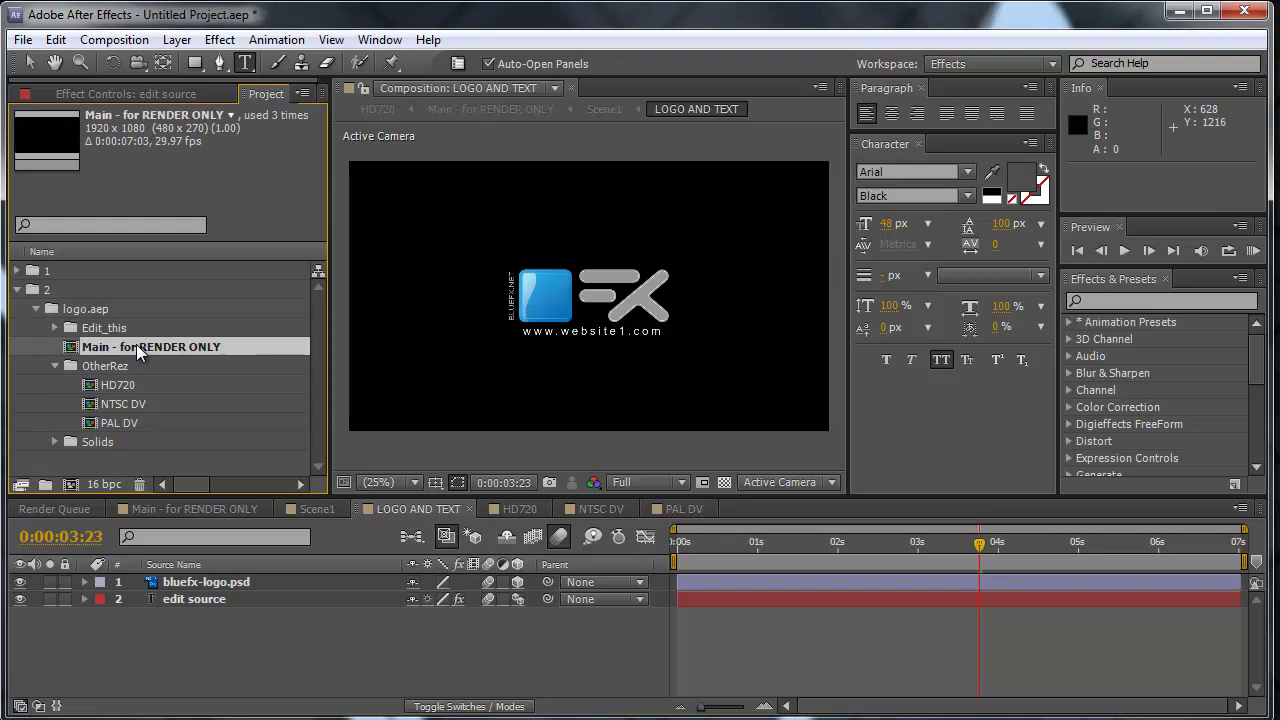
pyautogui.click(54, 328)
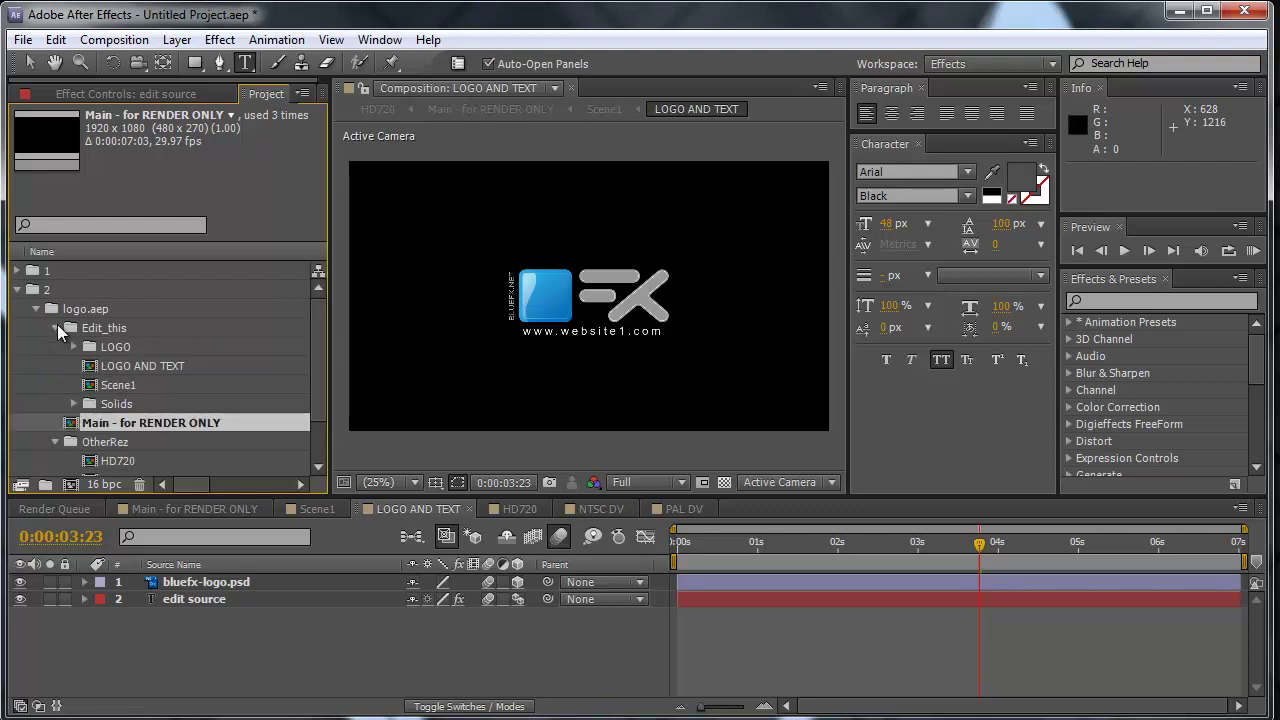
pyautogui.doubleClick(124, 366)
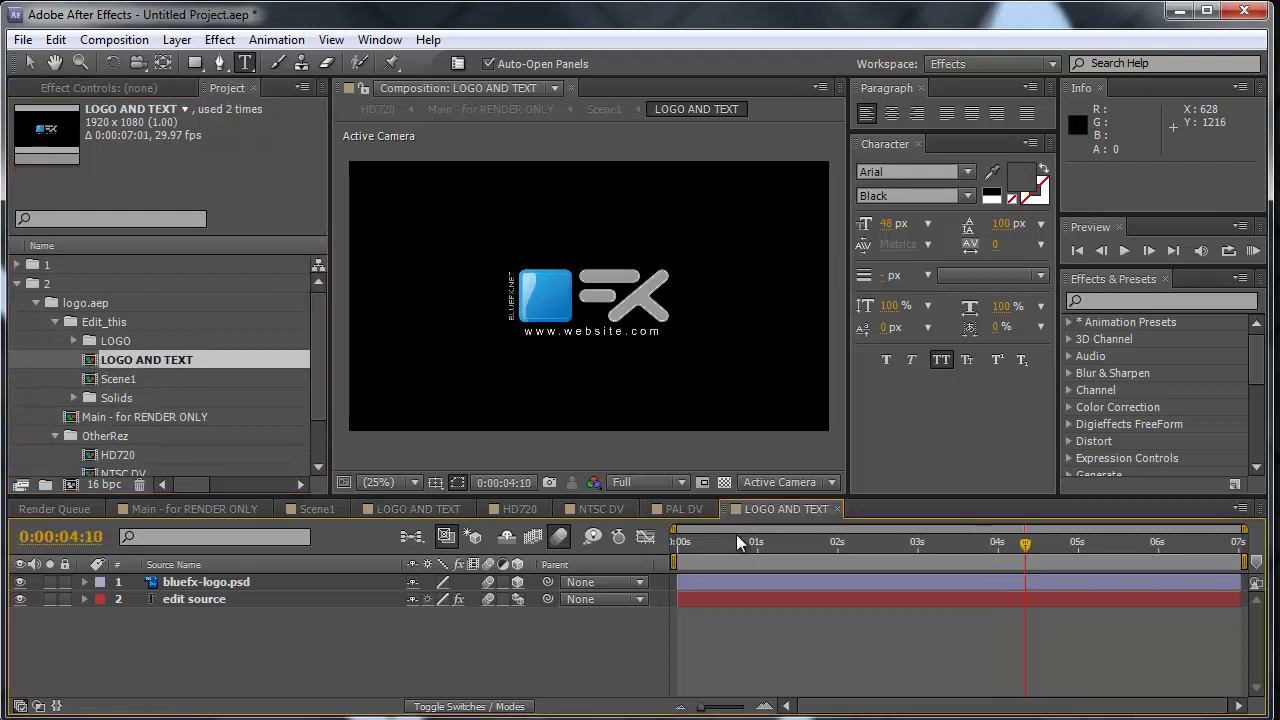
pyautogui.moveTo(783, 556); pyautogui.dragTo(892, 542)
pyautogui.click(222, 592)
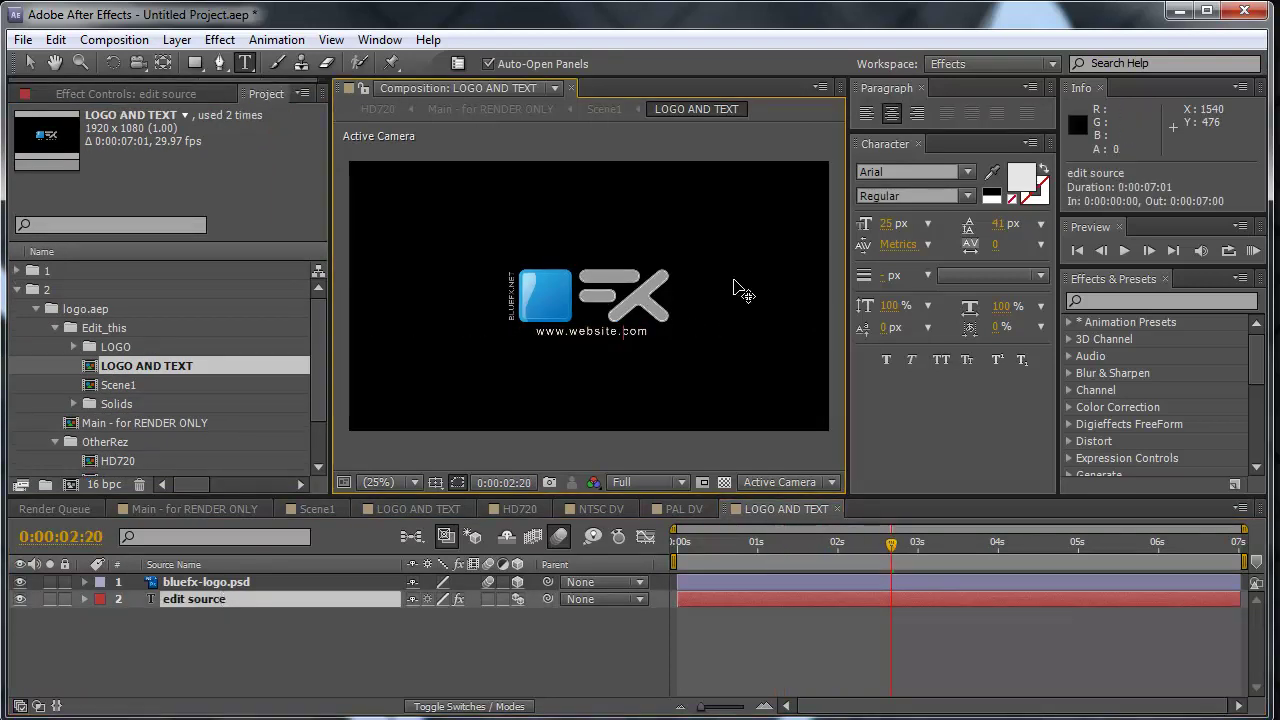
pyautogui.write('2')
pyautogui.click(507, 653)
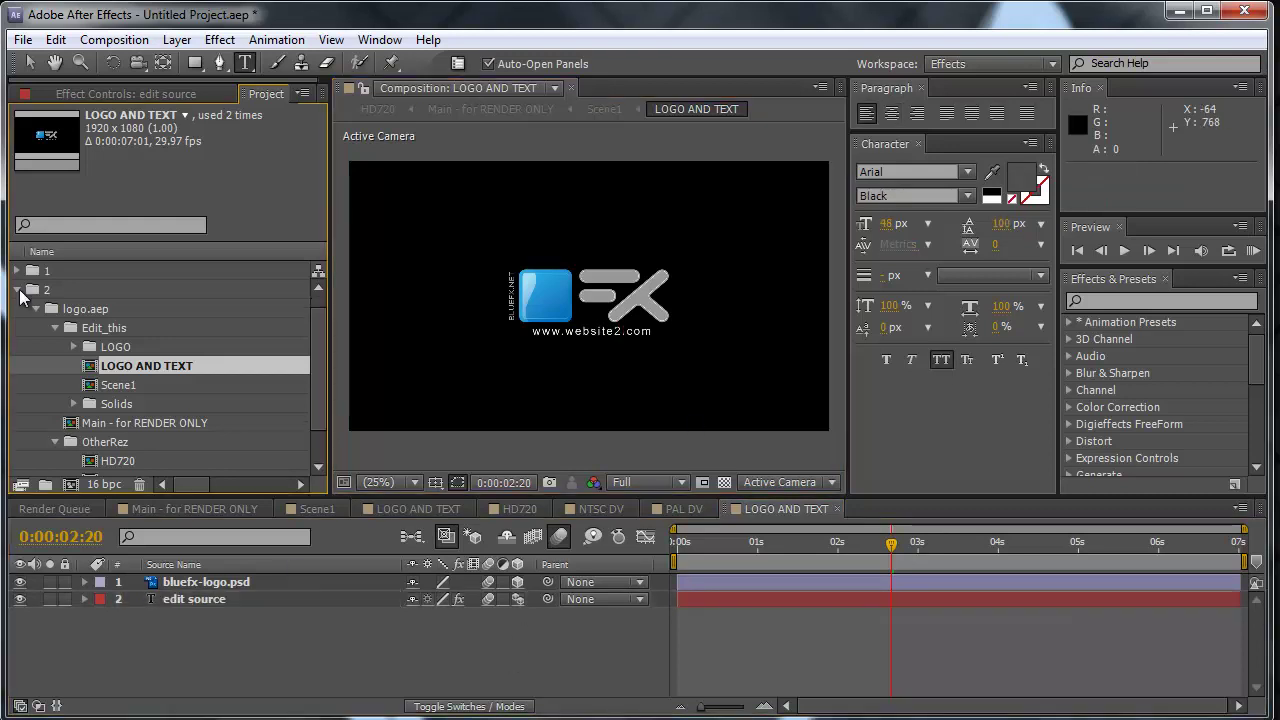
pyautogui.click(17, 290)
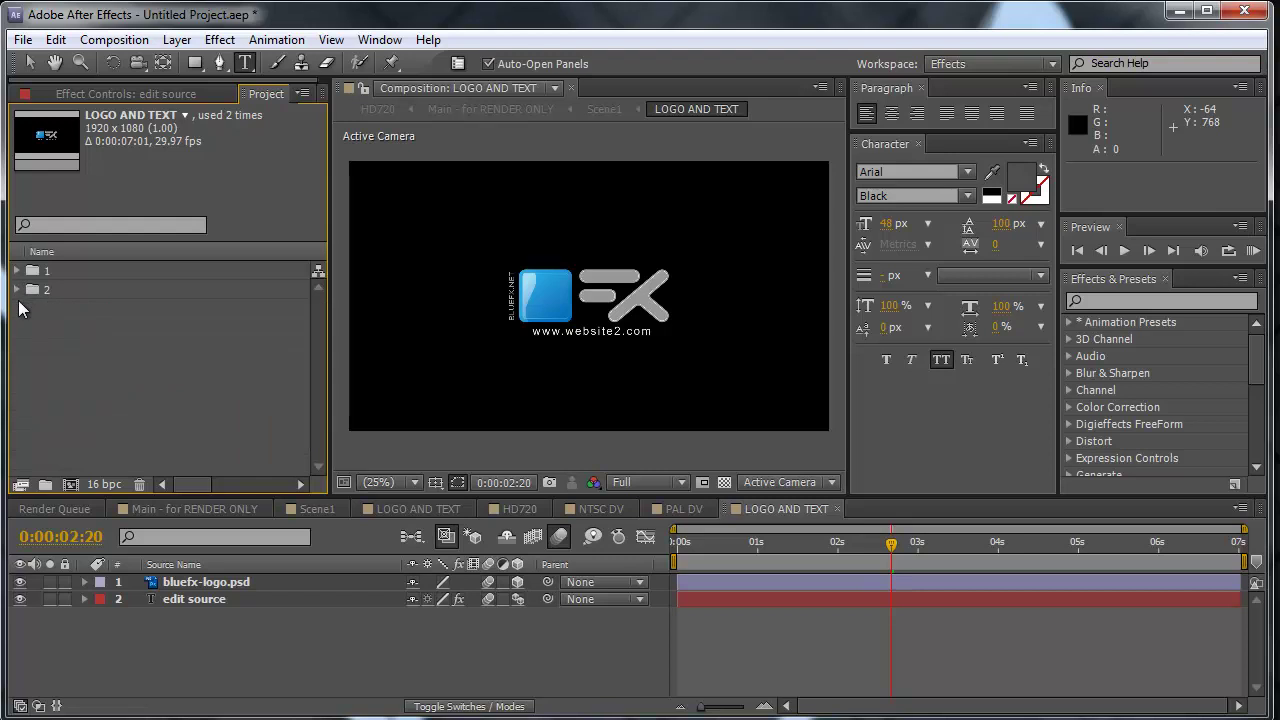
pyautogui.click(33, 342)
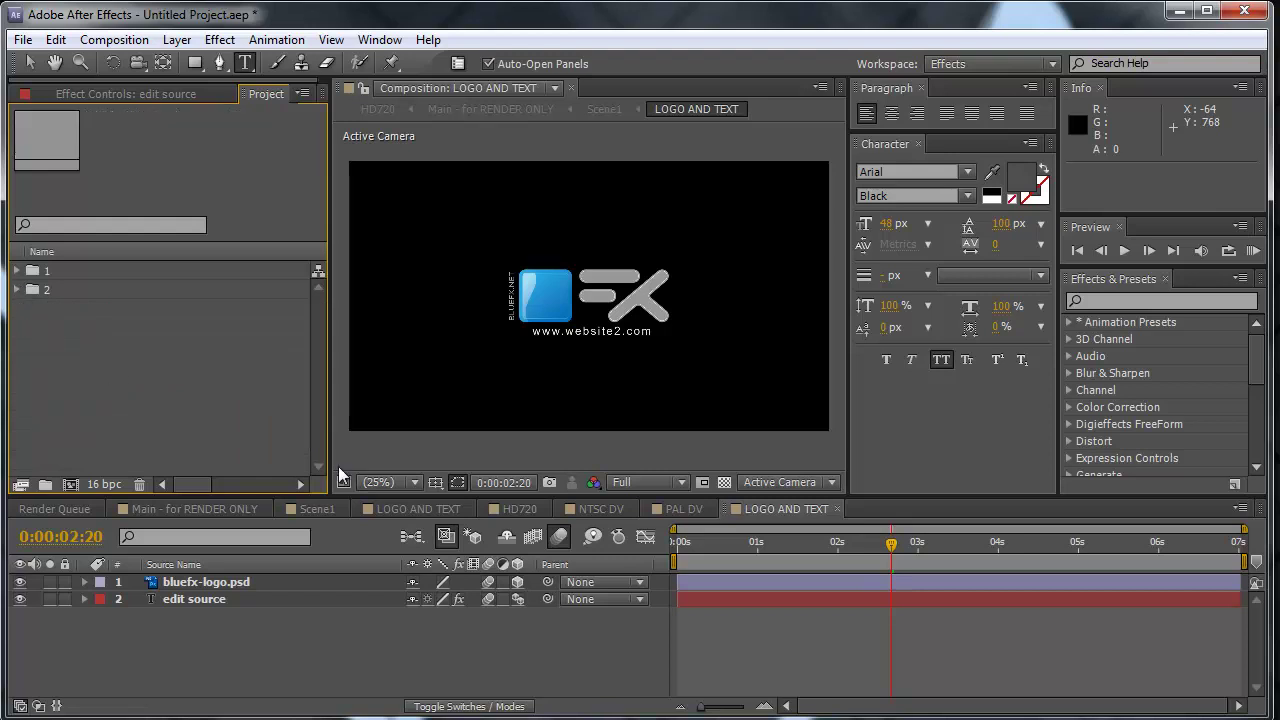
pyautogui.click(836, 508)
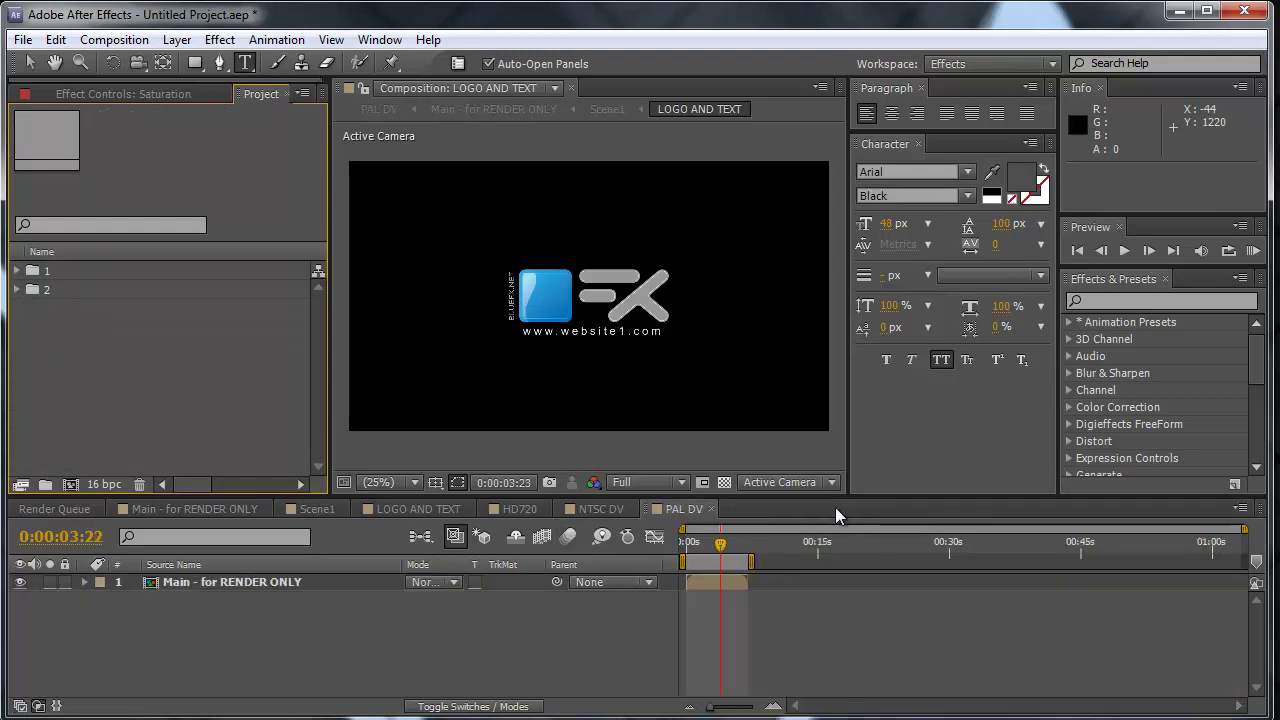
pyautogui.click(17, 271)
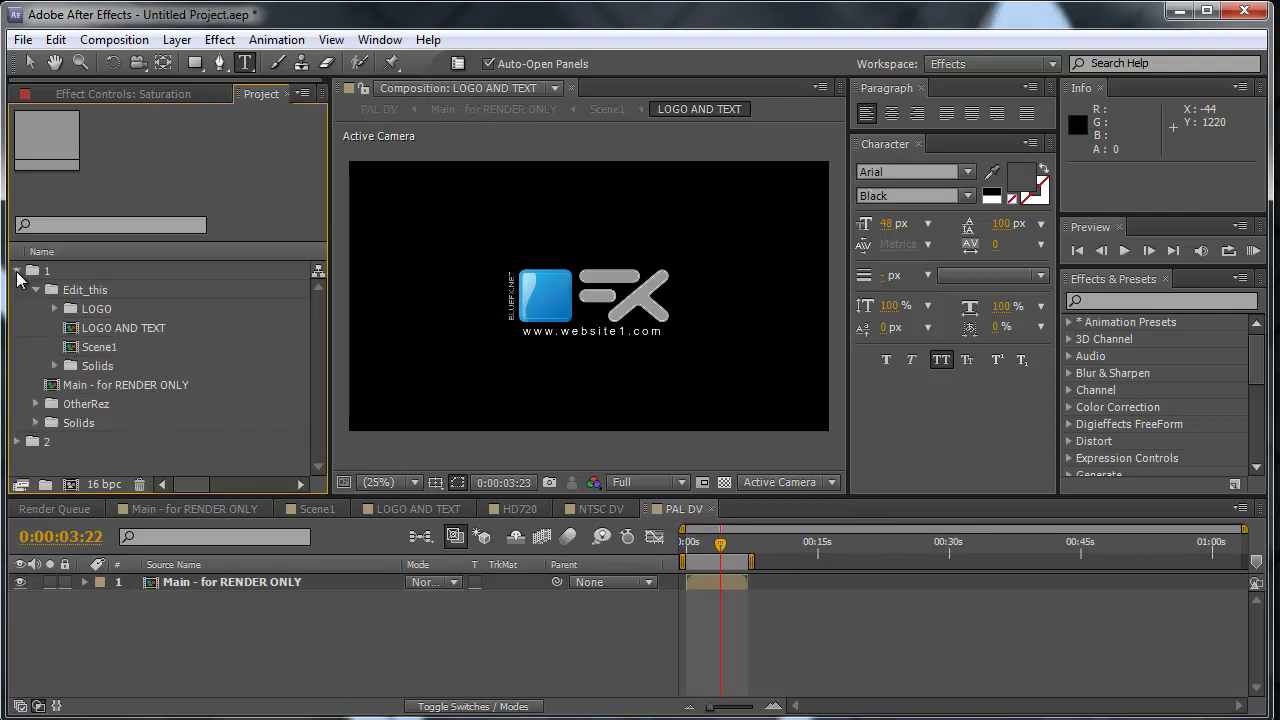
pyautogui.click(108, 386)
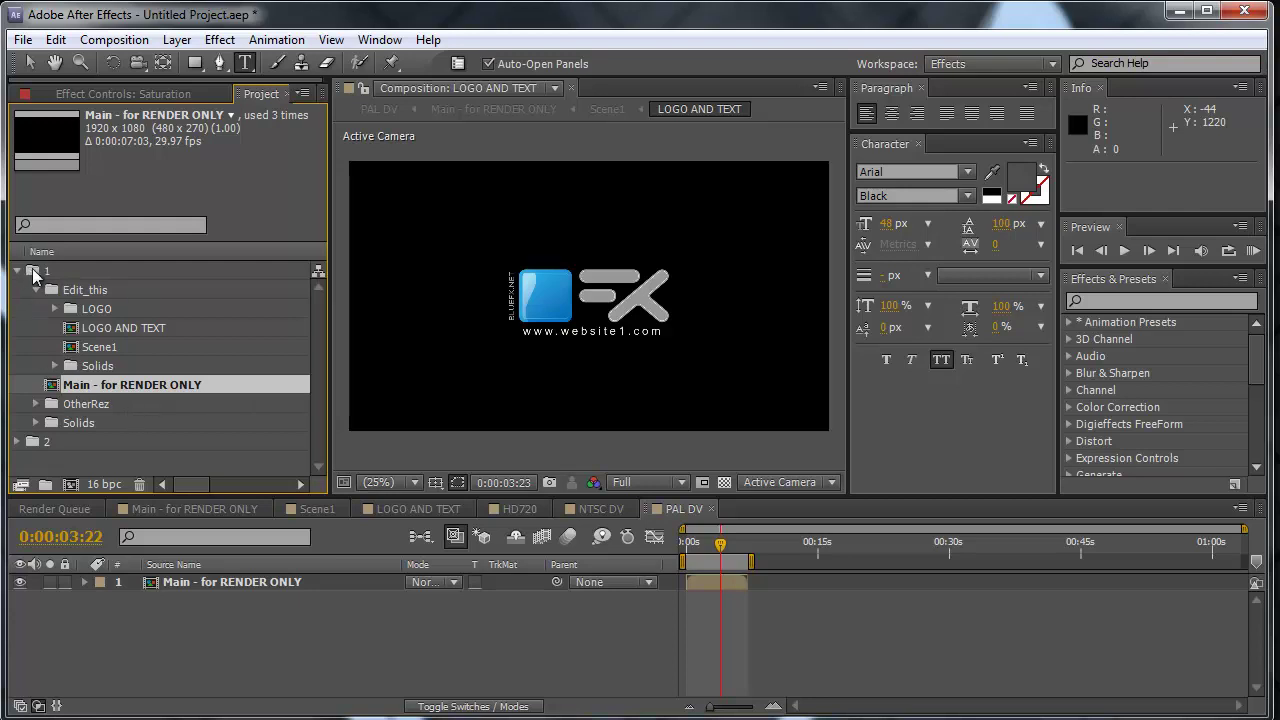
pyautogui.doubleClick(113, 390)
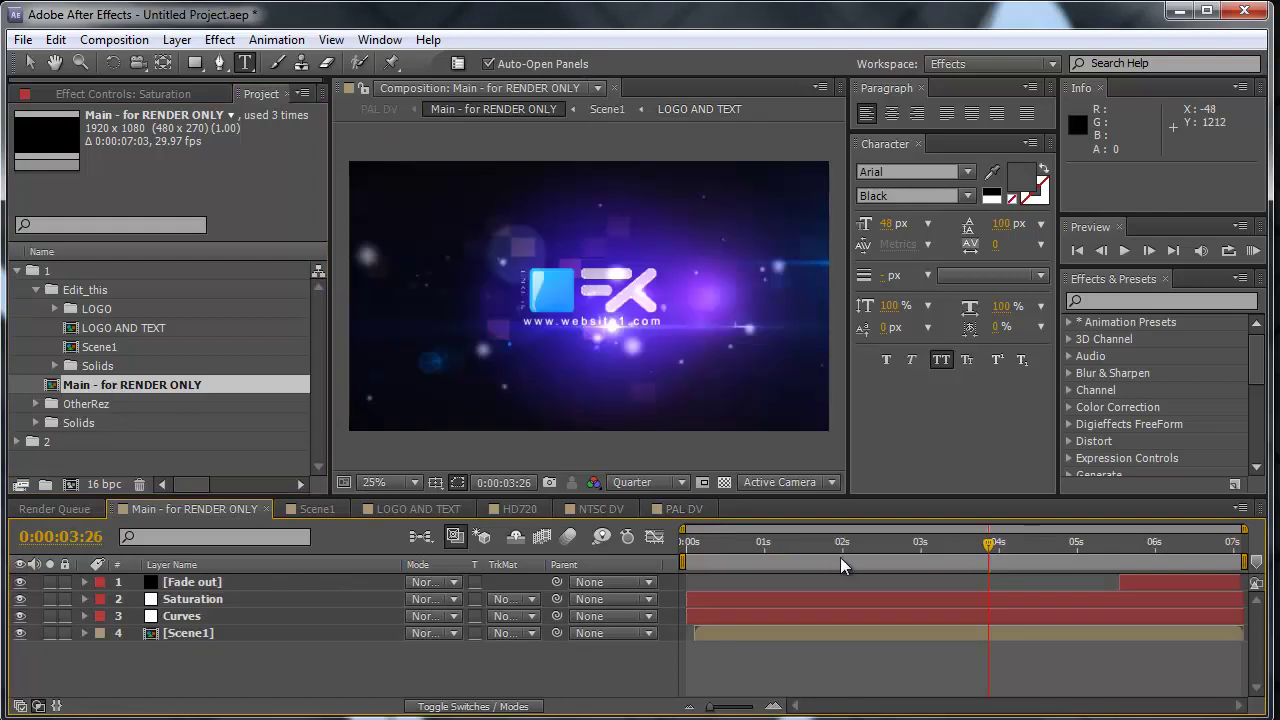
pyautogui.moveTo(843, 545); pyautogui.dragTo(988, 545)
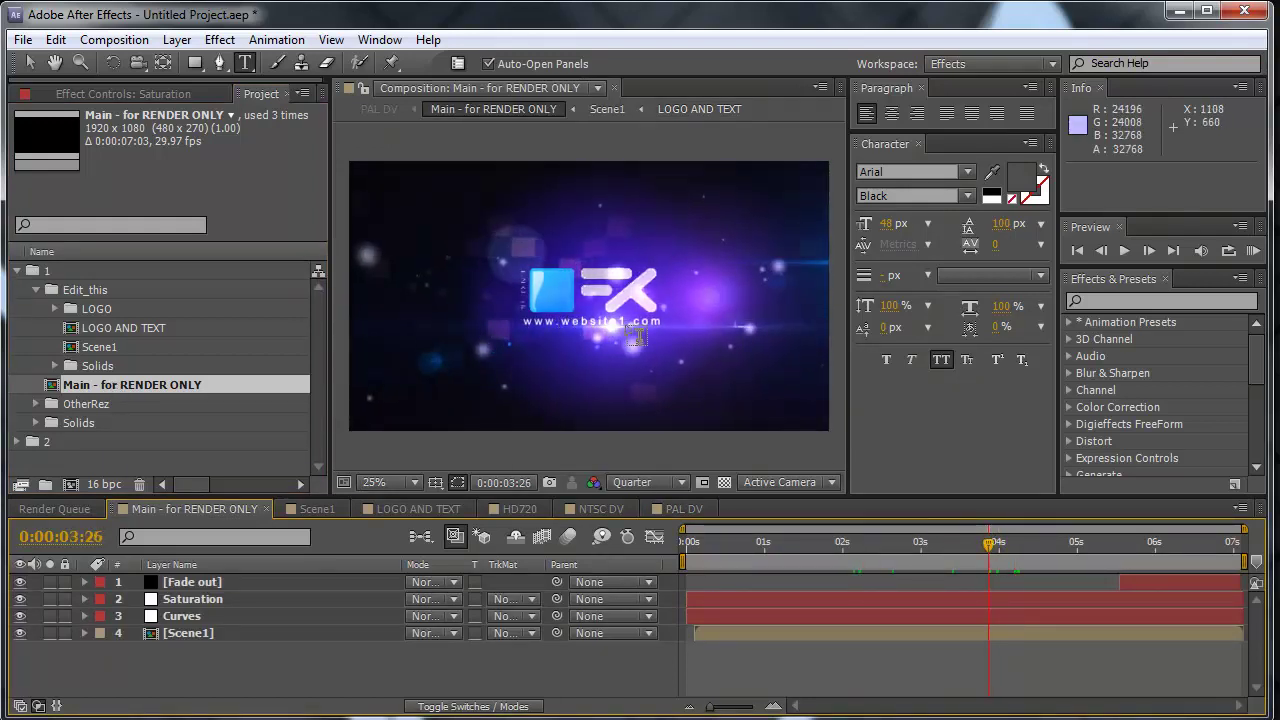
pyautogui.moveTo(1071, 541); pyautogui.dragTo(940, 541)
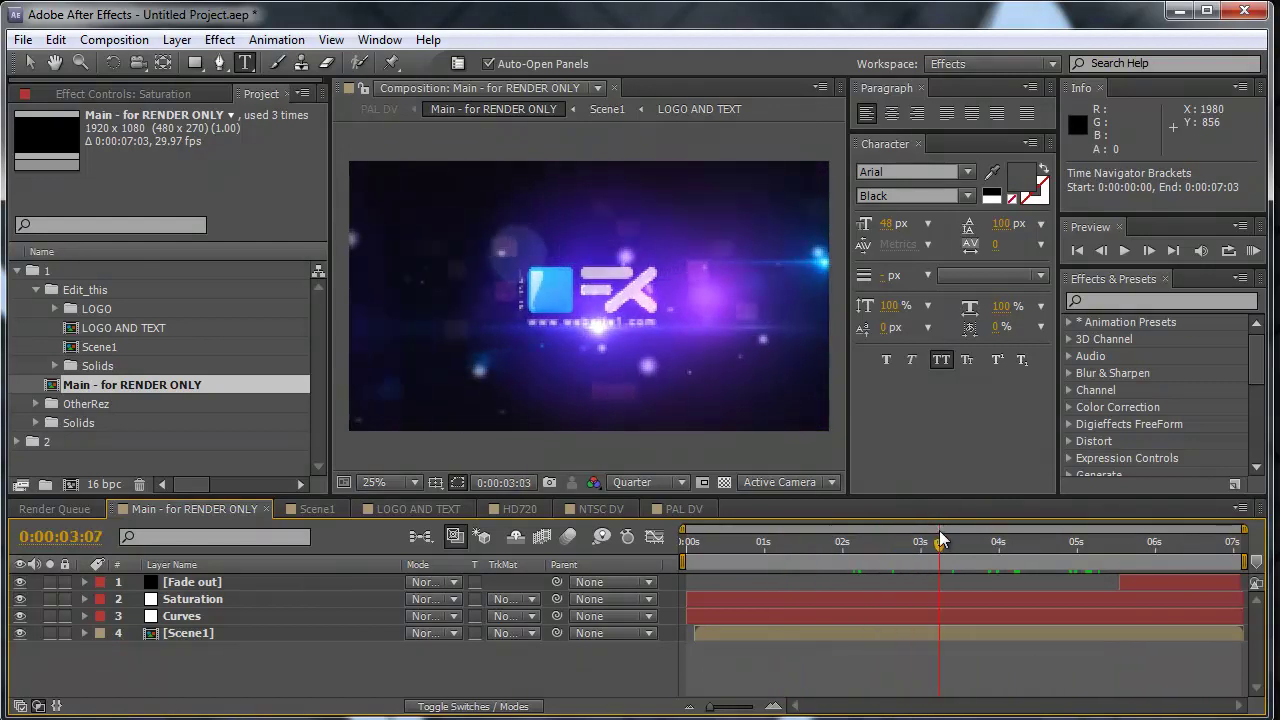
# Queue the open Main - for RENDER ONLY comp with Composition > Make Movie
pyautogui.click(120, 42)
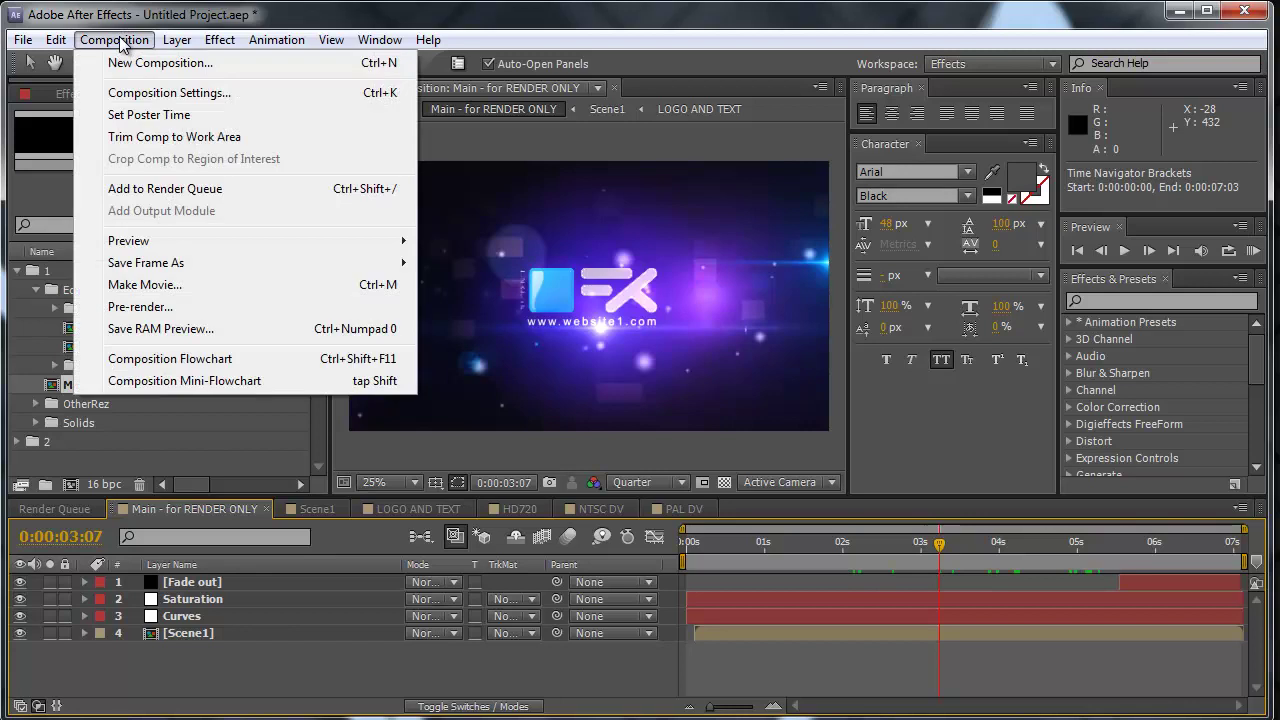
pyautogui.click(140, 286)
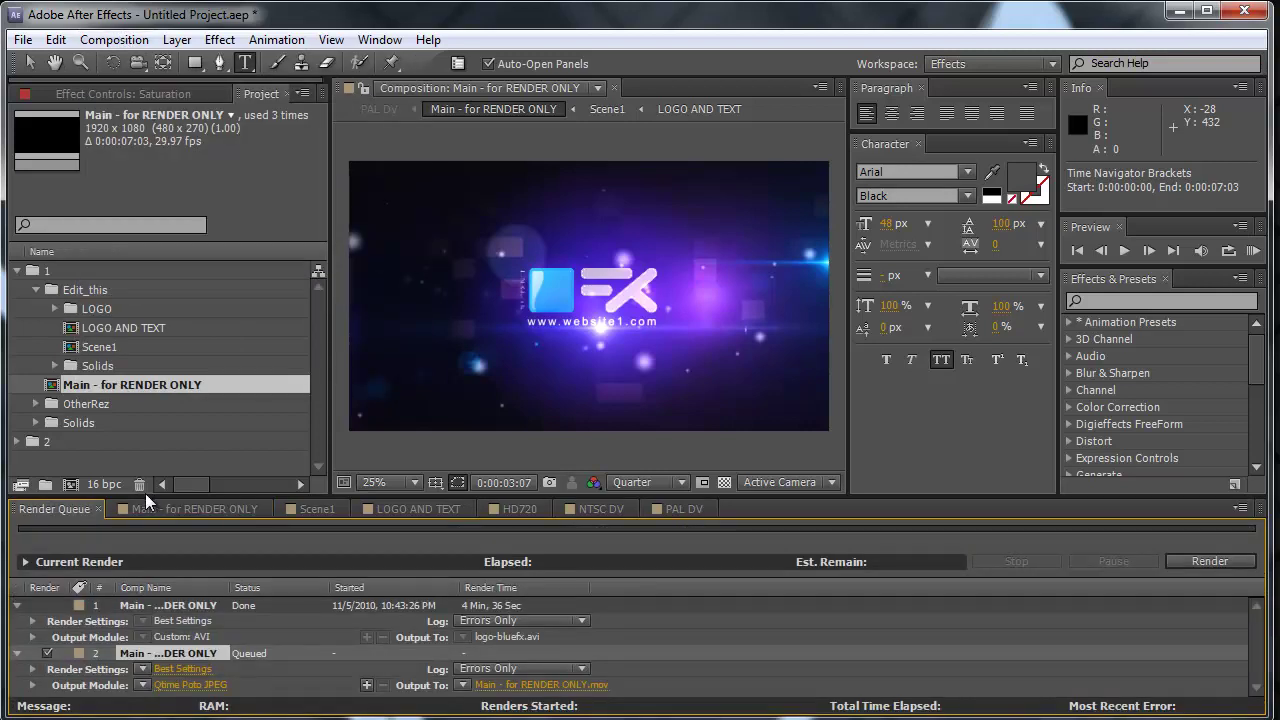
pyautogui.moveTo(158, 496); pyautogui.dragTo(161, 347)
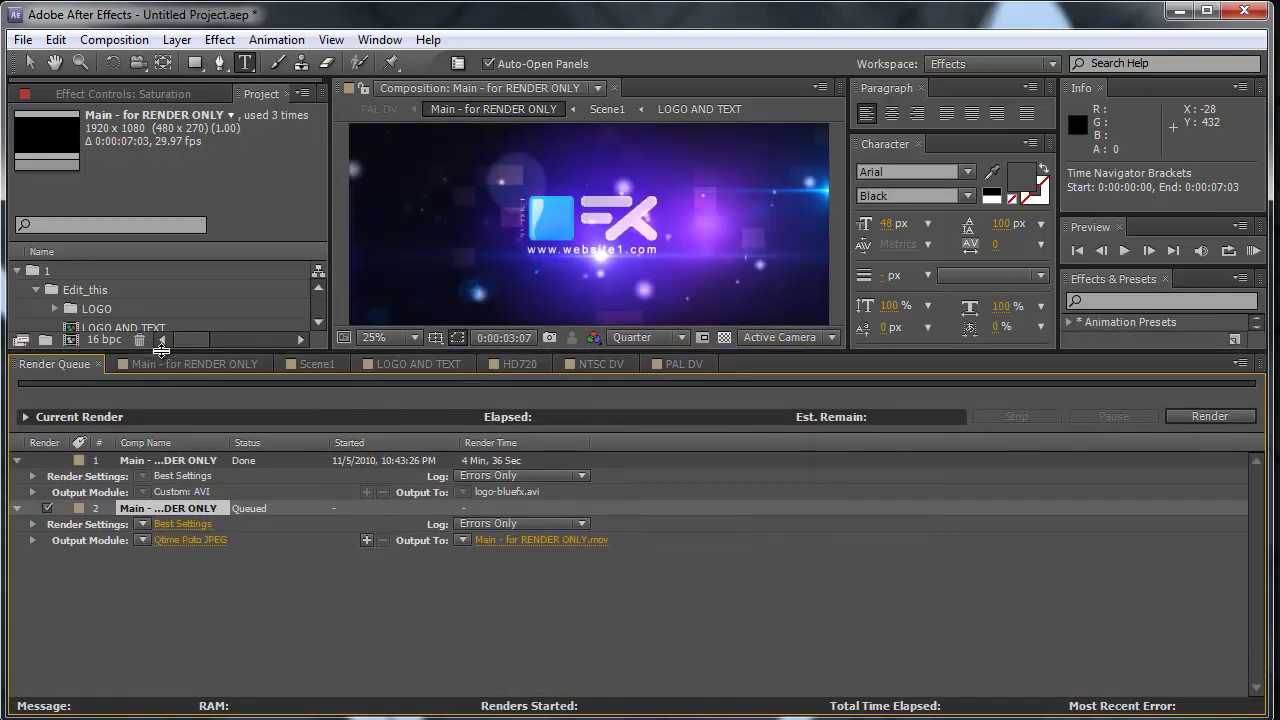
# Delete the old finished render from the Render Queue, keeping the new queued item
pyautogui.click(151, 459)
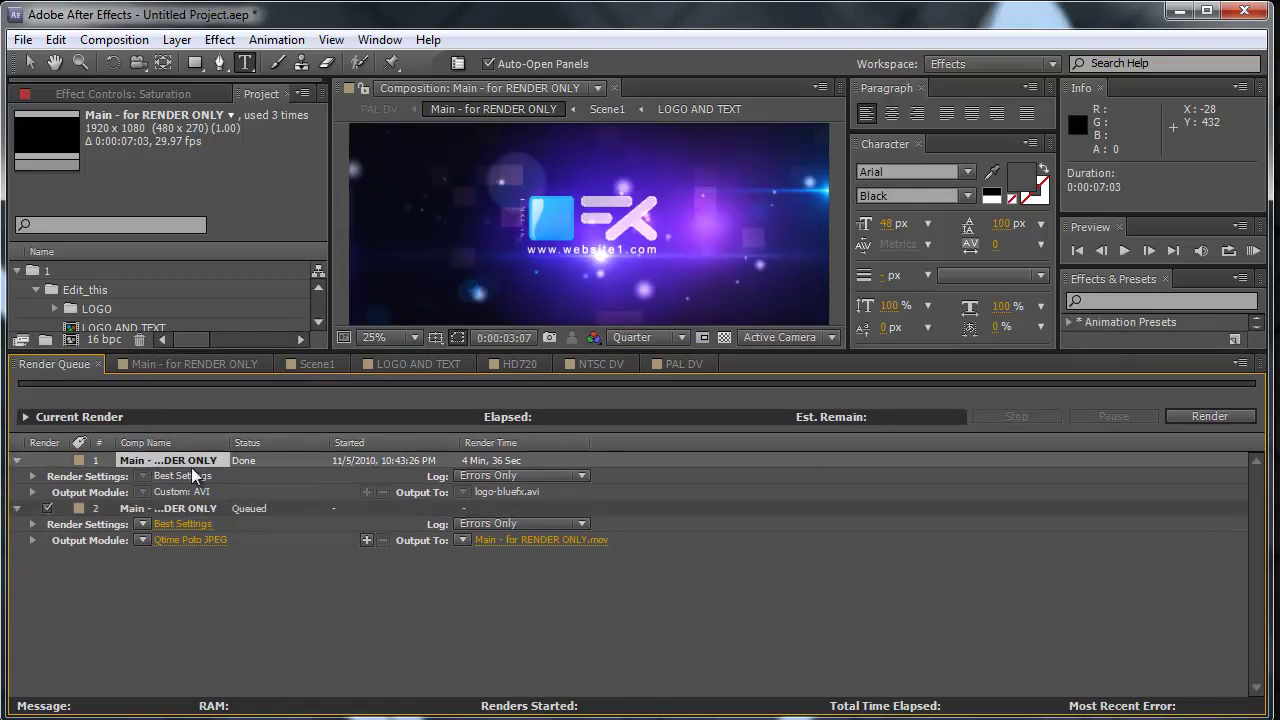
pyautogui.press('Delete')
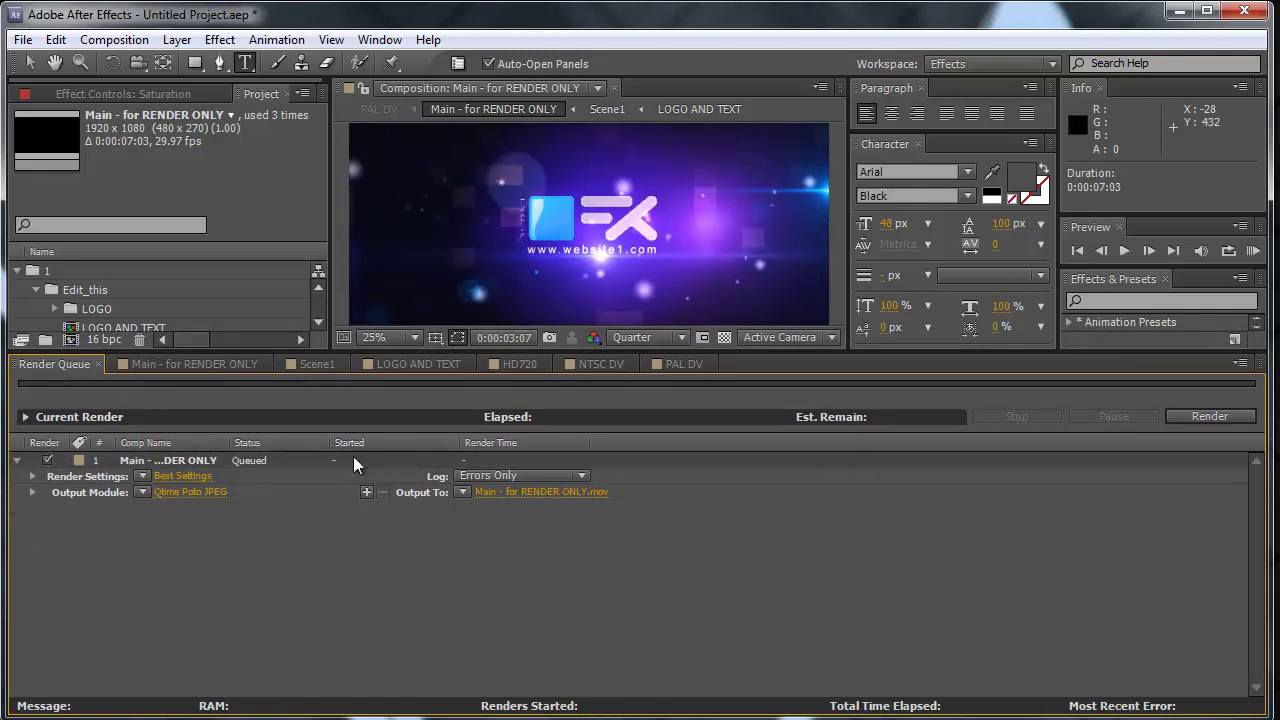
pyautogui.click(189, 462)
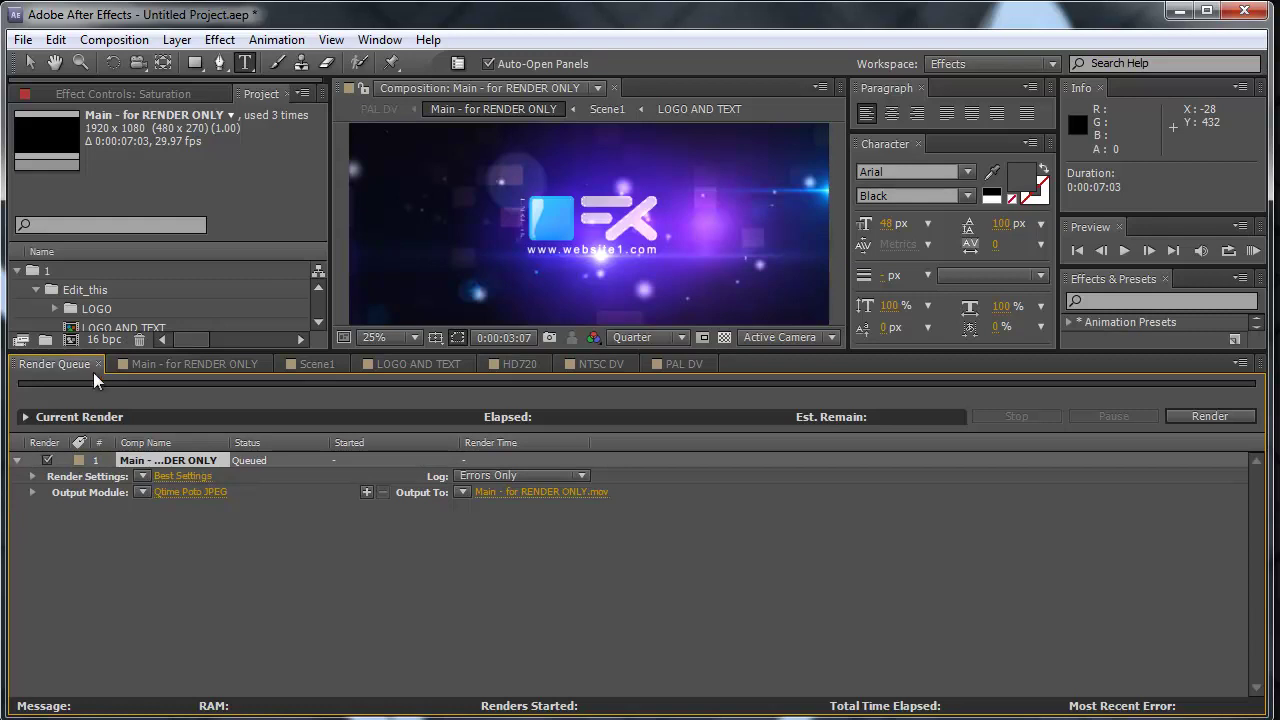
pyautogui.moveTo(129, 348); pyautogui.dragTo(133, 472)
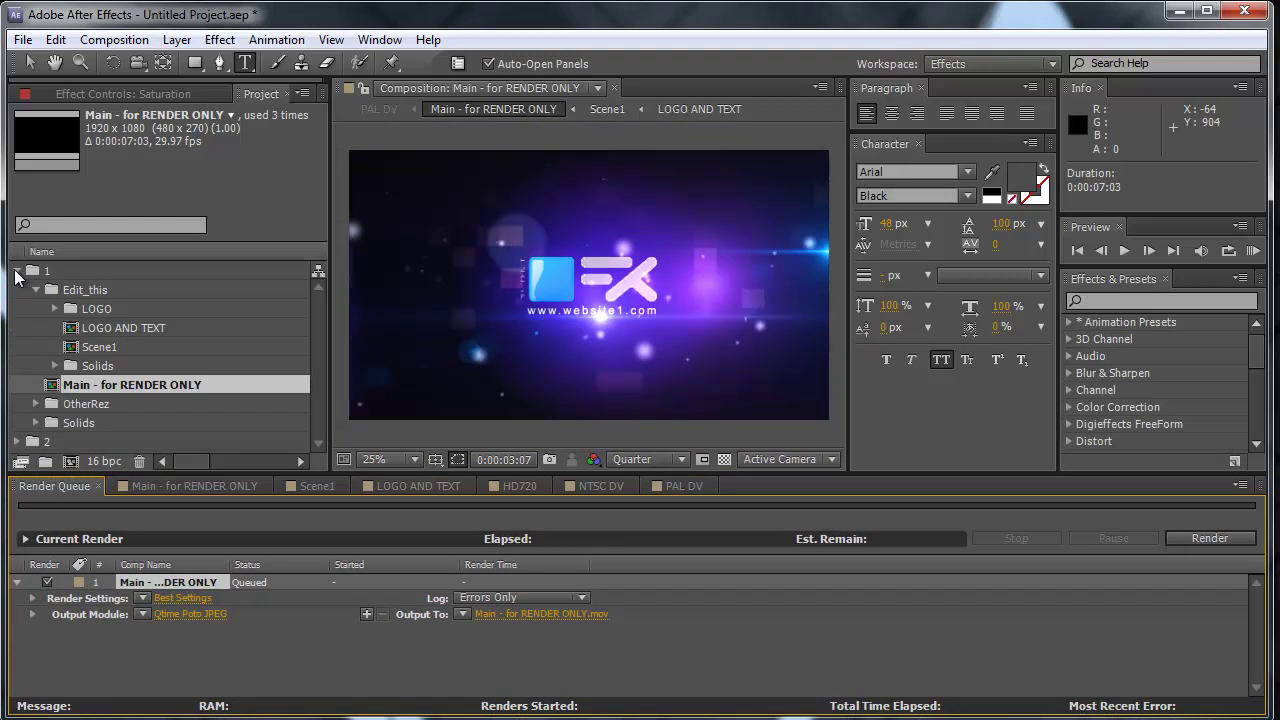
# Open folder 2's Main - for RENDER ONLY comp, preview it near two seconds, and queue it with Make Movie
pyautogui.click(18, 271)
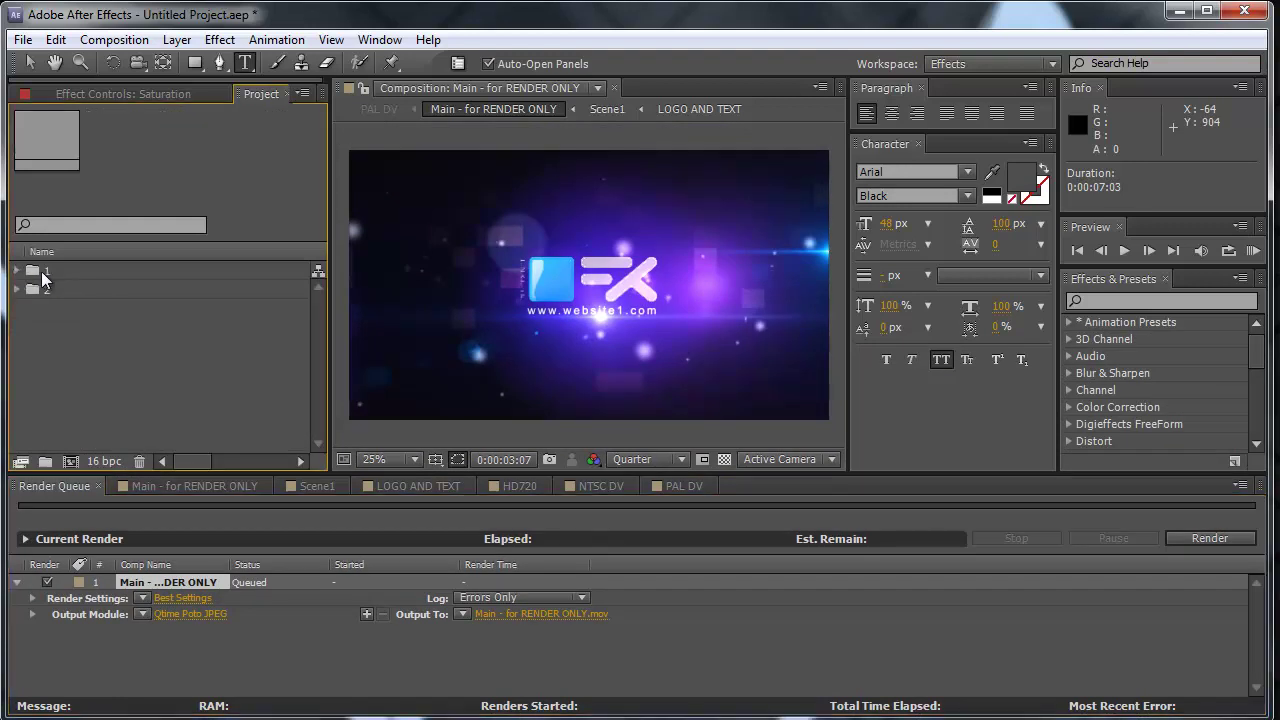
pyautogui.click(18, 290)
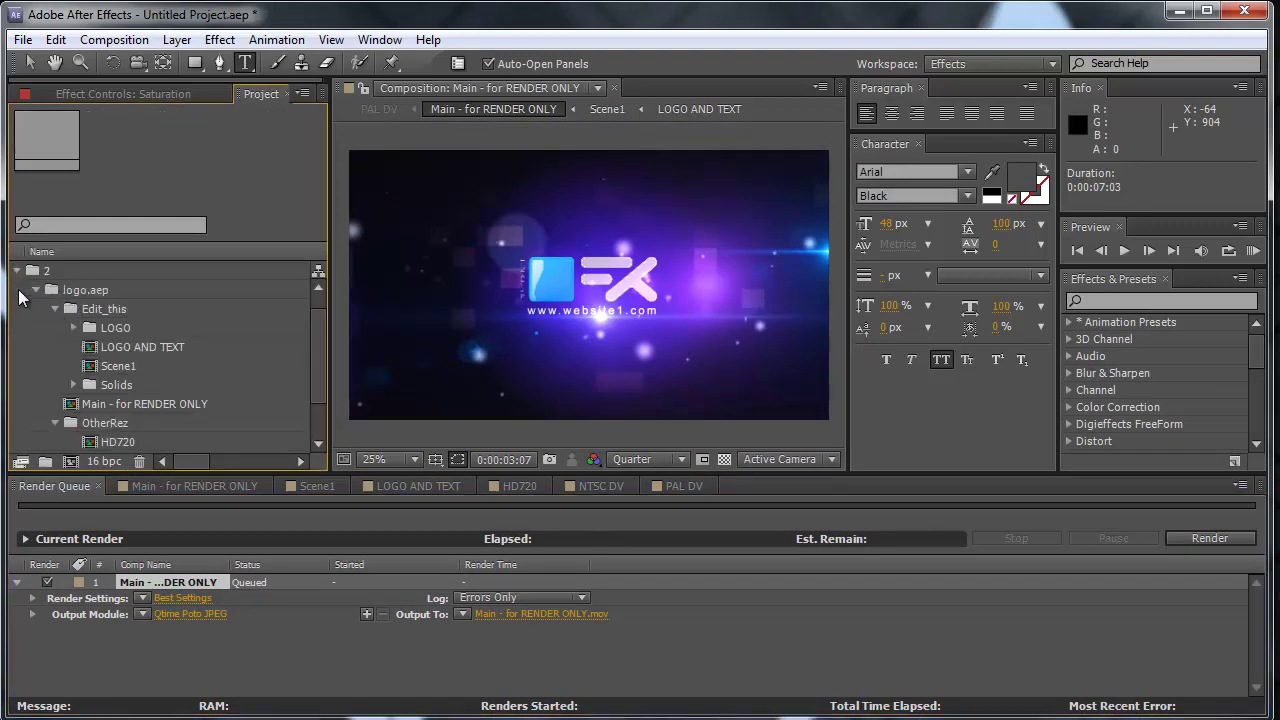
pyautogui.moveTo(320, 355)
pyautogui.mouseDown()
pyautogui.moveTo(321, 368)
pyautogui.moveTo(323, 343)
pyautogui.mouseUp()
pyautogui.click(102, 406)
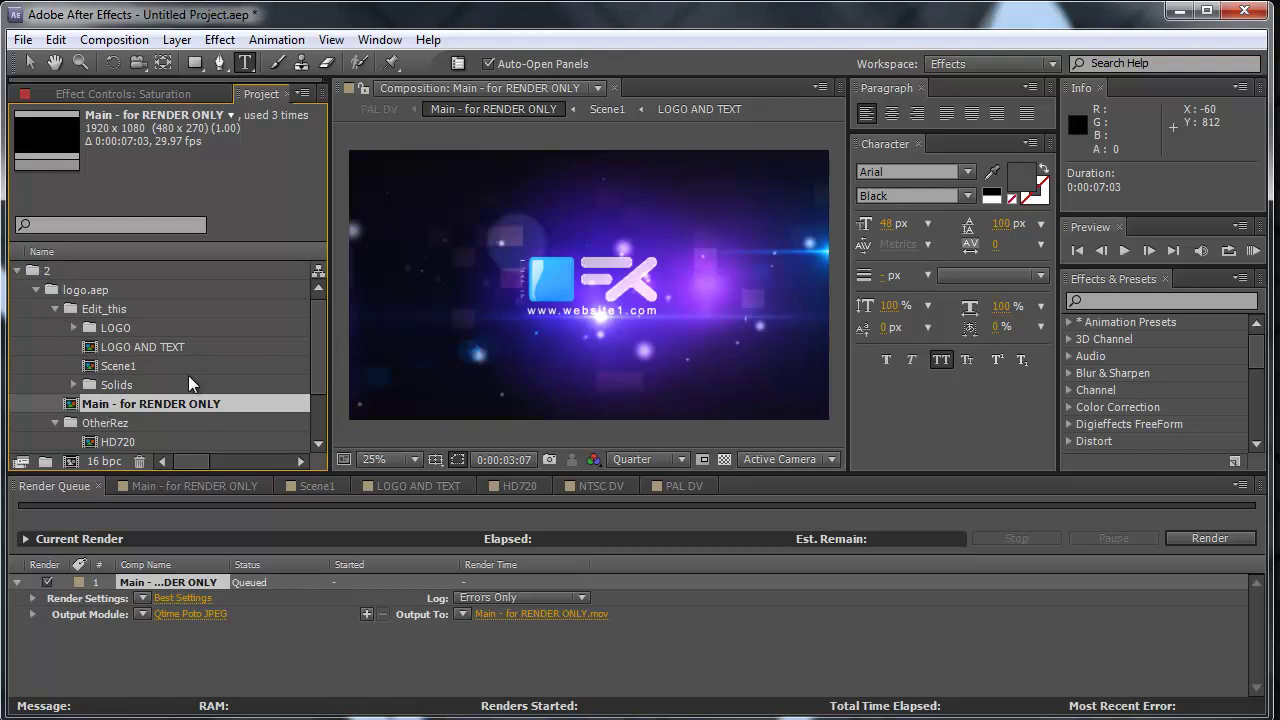
pyautogui.doubleClick(145, 405)
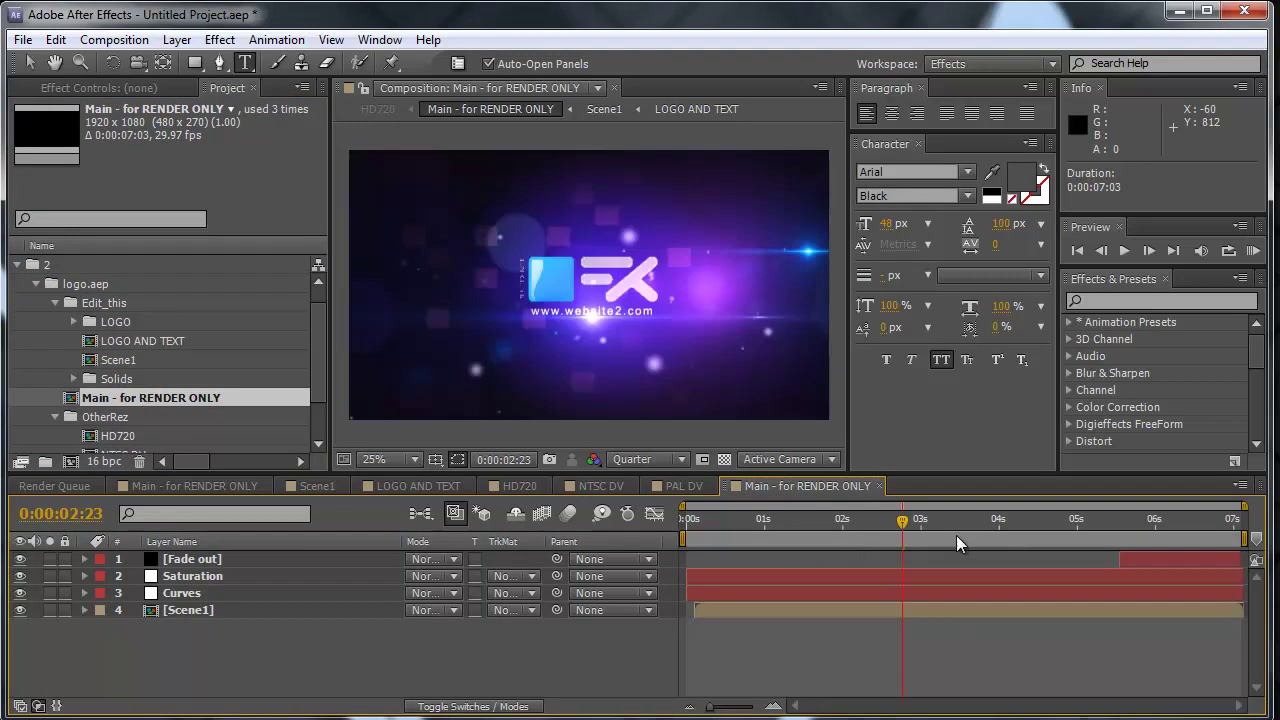
pyautogui.moveTo(903, 520)
pyautogui.mouseDown()
pyautogui.moveTo(920, 520)
pyautogui.moveTo(900, 520)
pyautogui.mouseUp()
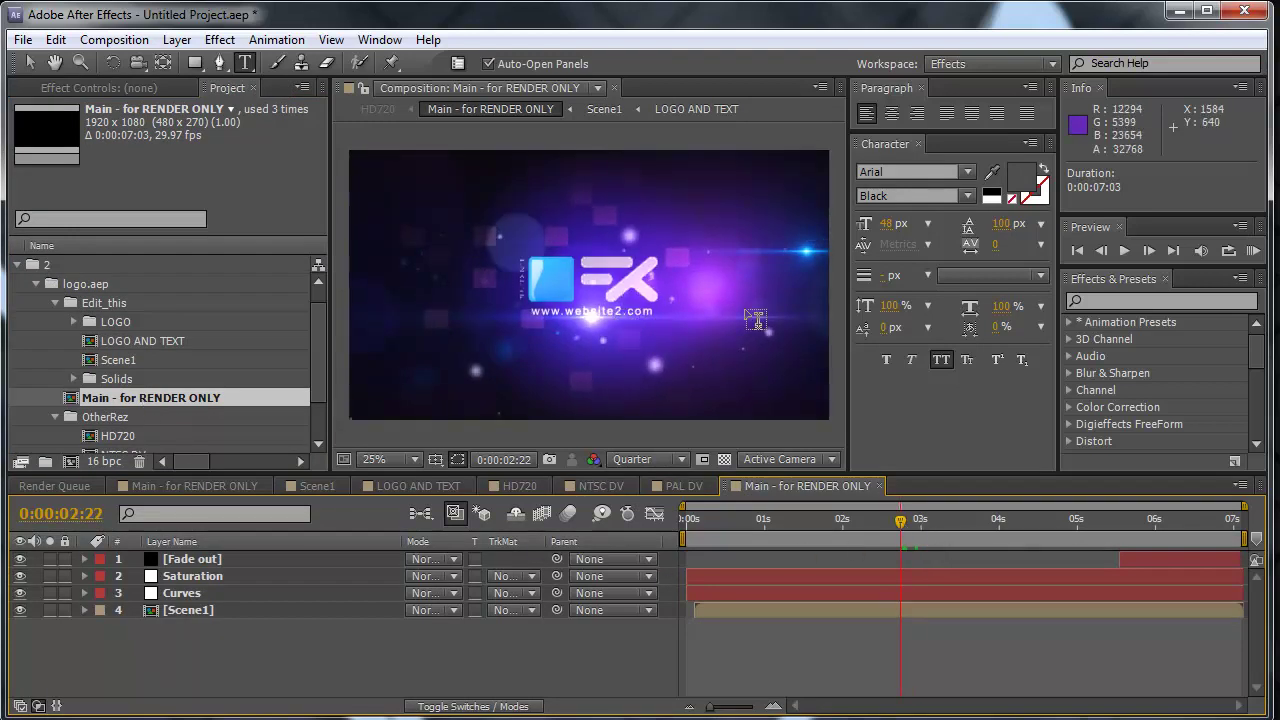
pyautogui.click(101, 44)
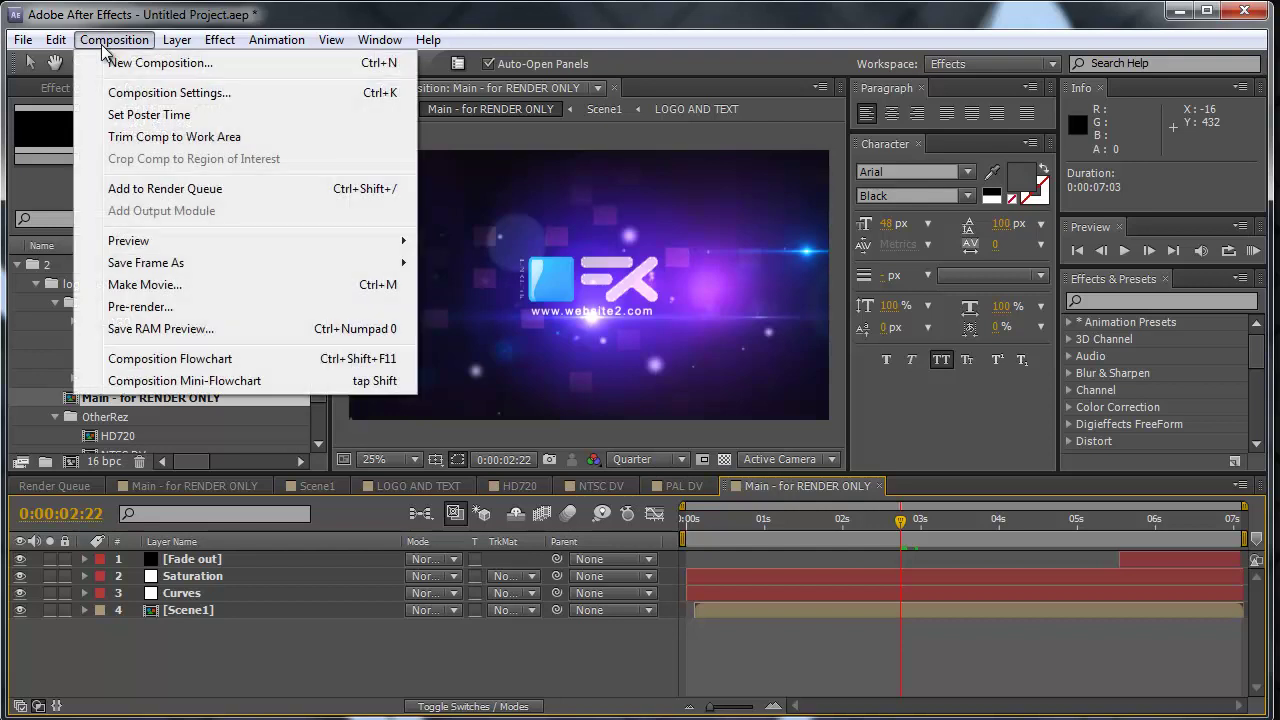
pyautogui.click(144, 285)
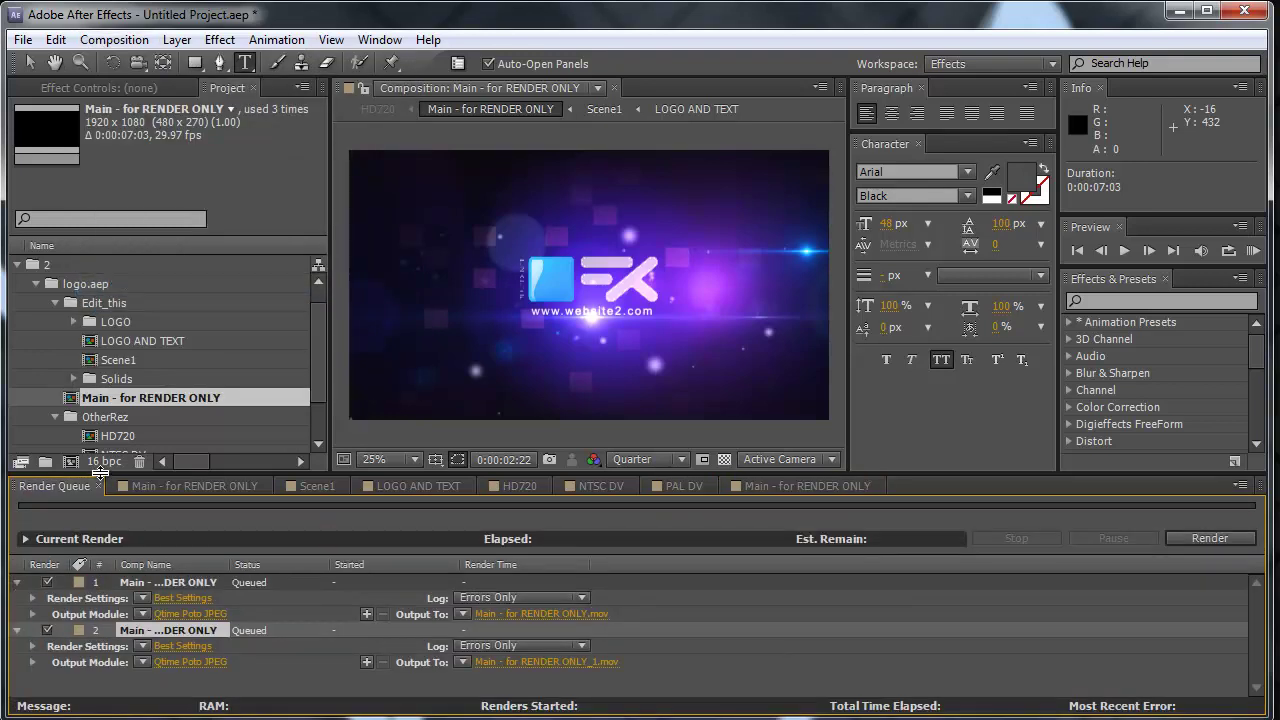
# Enlarge the Render Queue panel and render both queued logo reveals until each shows Done
pyautogui.moveTo(115, 472); pyautogui.dragTo(113, 395)
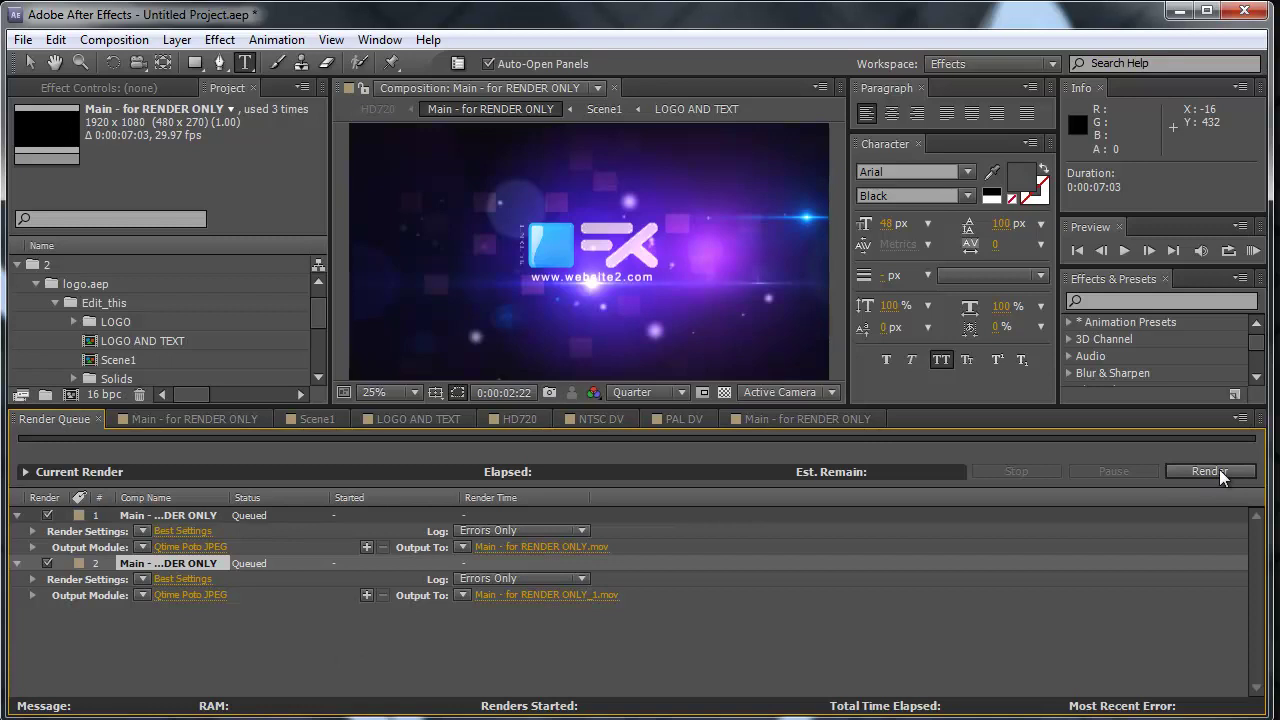
pyautogui.click(1215, 470)
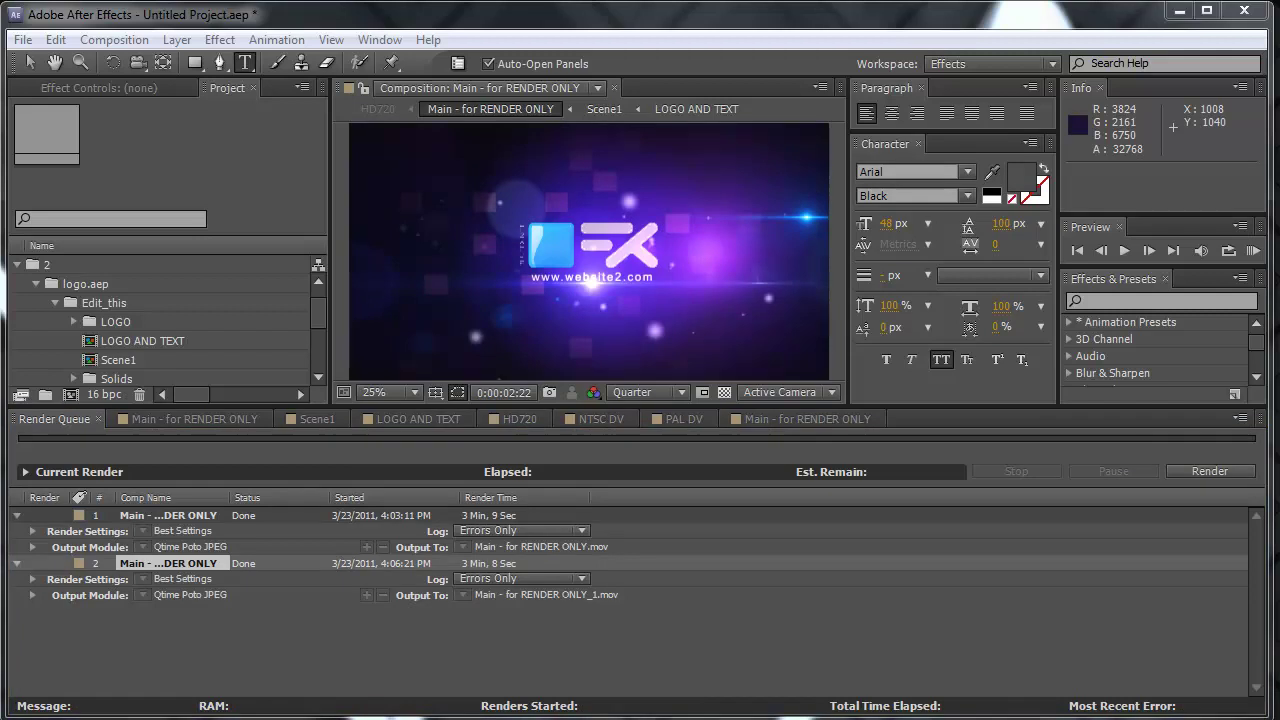
# Play the first rendered movie from the Test folder and pause its playback
pyautogui.hotkey('alt', 'Tab')
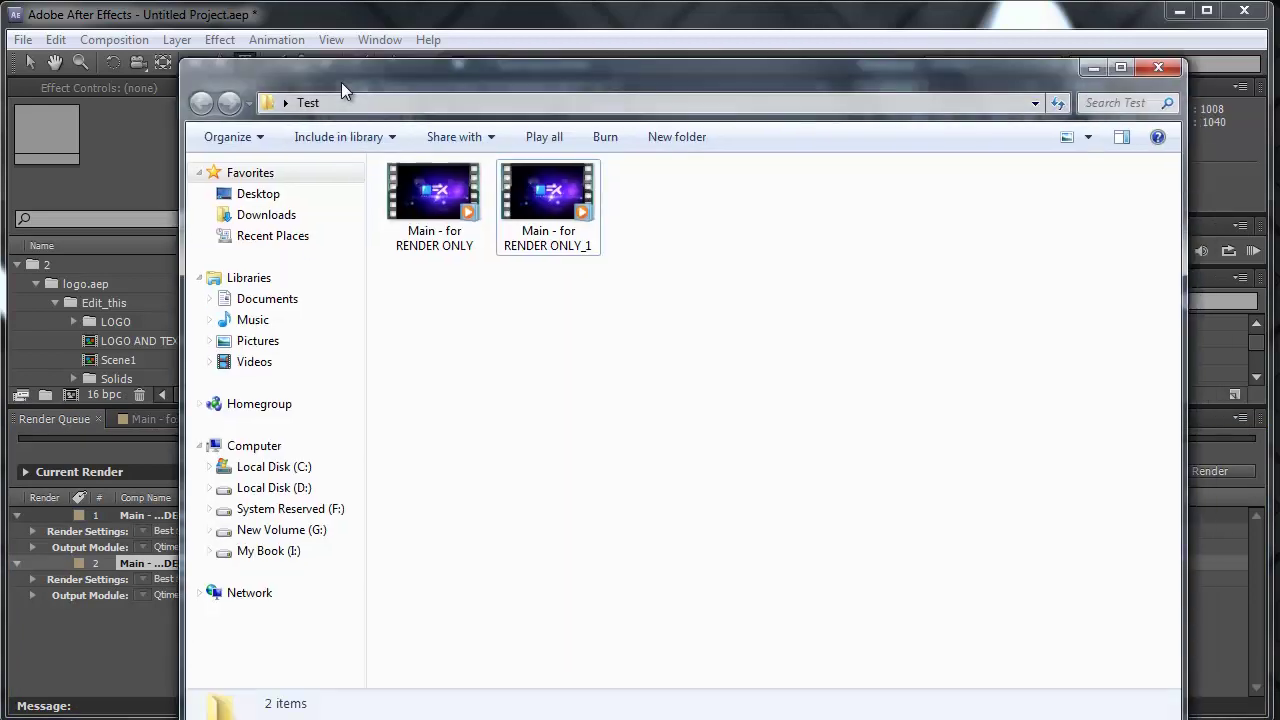
pyautogui.click(433, 205)
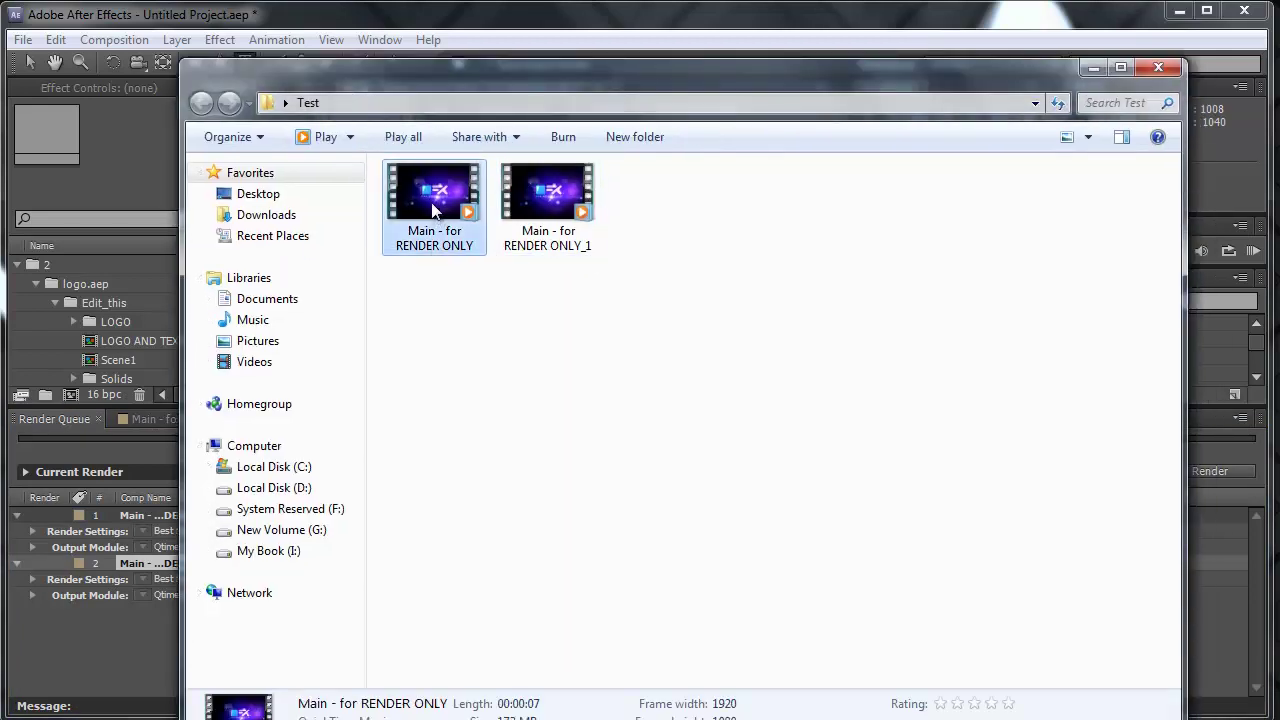
pyautogui.doubleClick(433, 205)
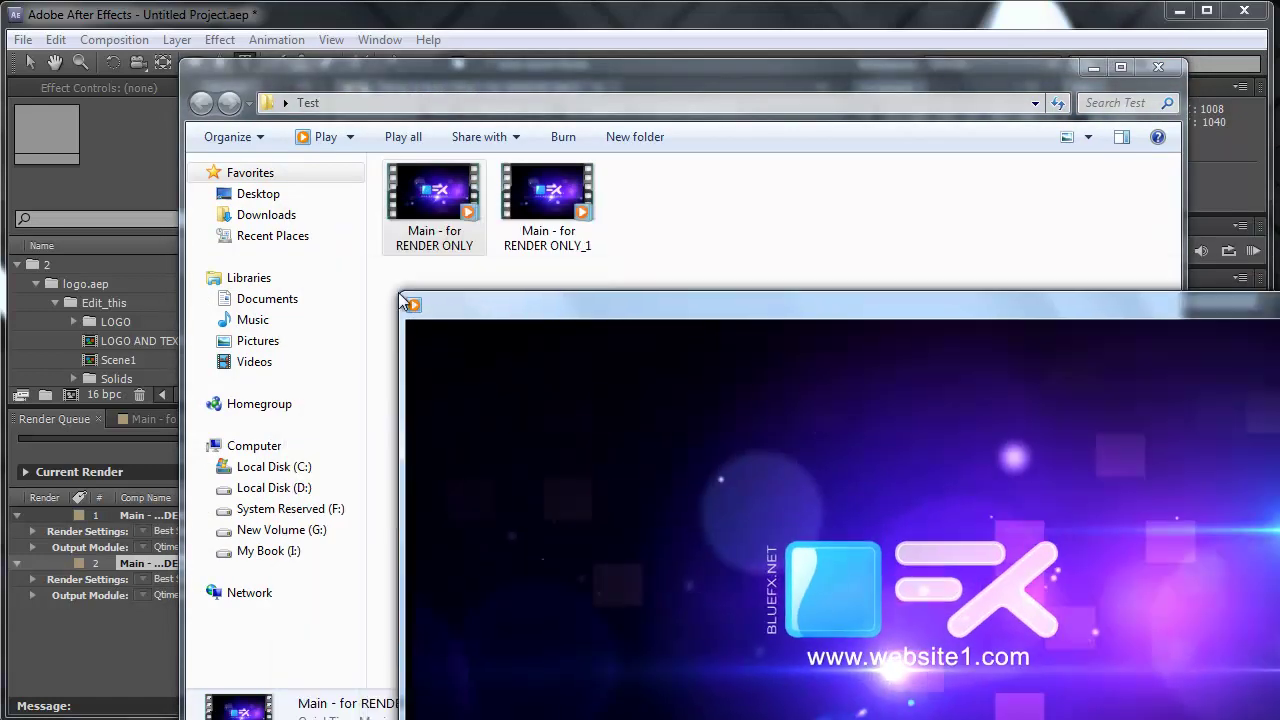
pyautogui.moveTo(443, 306); pyautogui.dragTo(286, 127)
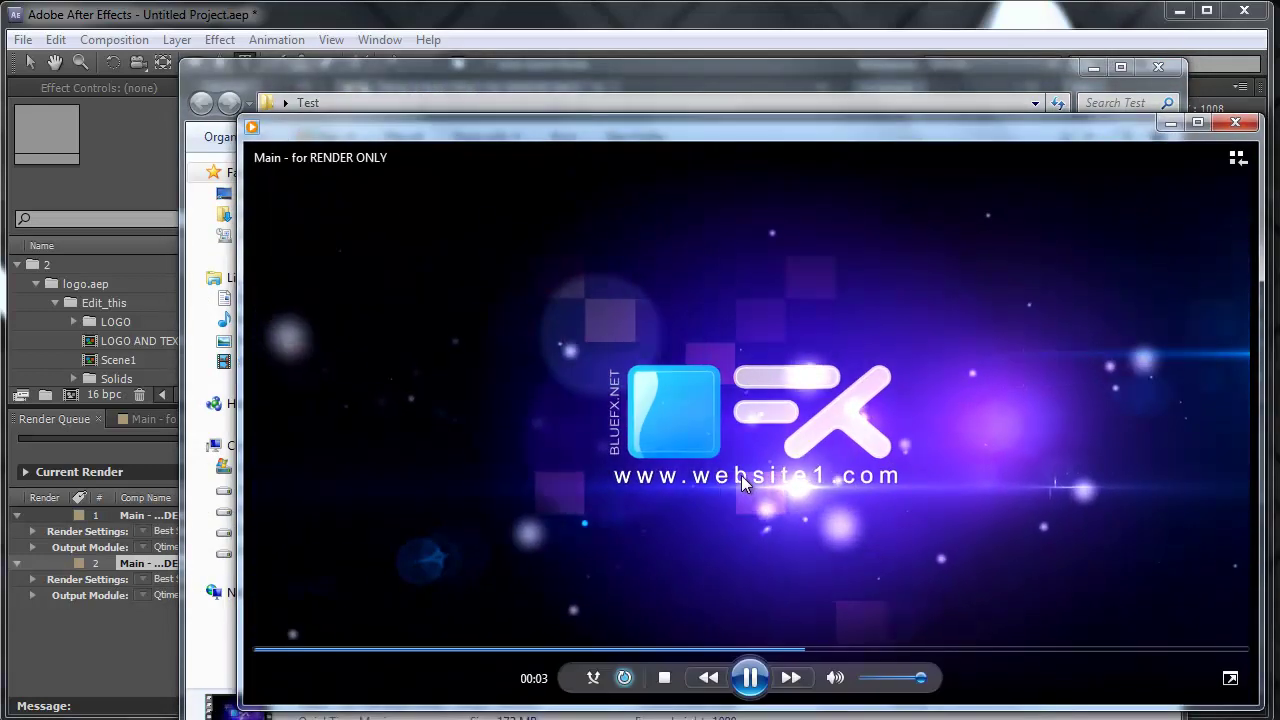
pyautogui.click(751, 679)
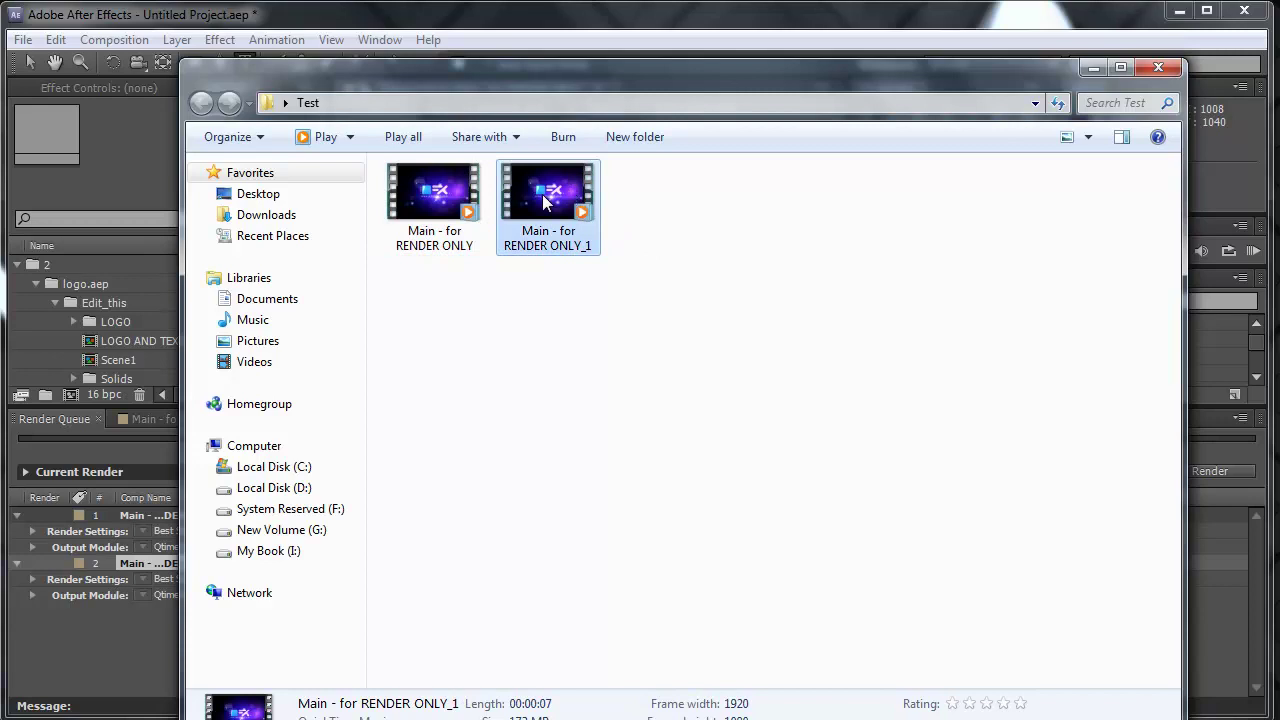
# Play the second movie in Windows Media Player, then close the player and the Explorer window
pyautogui.rightClick(571, 187)
pyautogui.moveTo(610, 350)
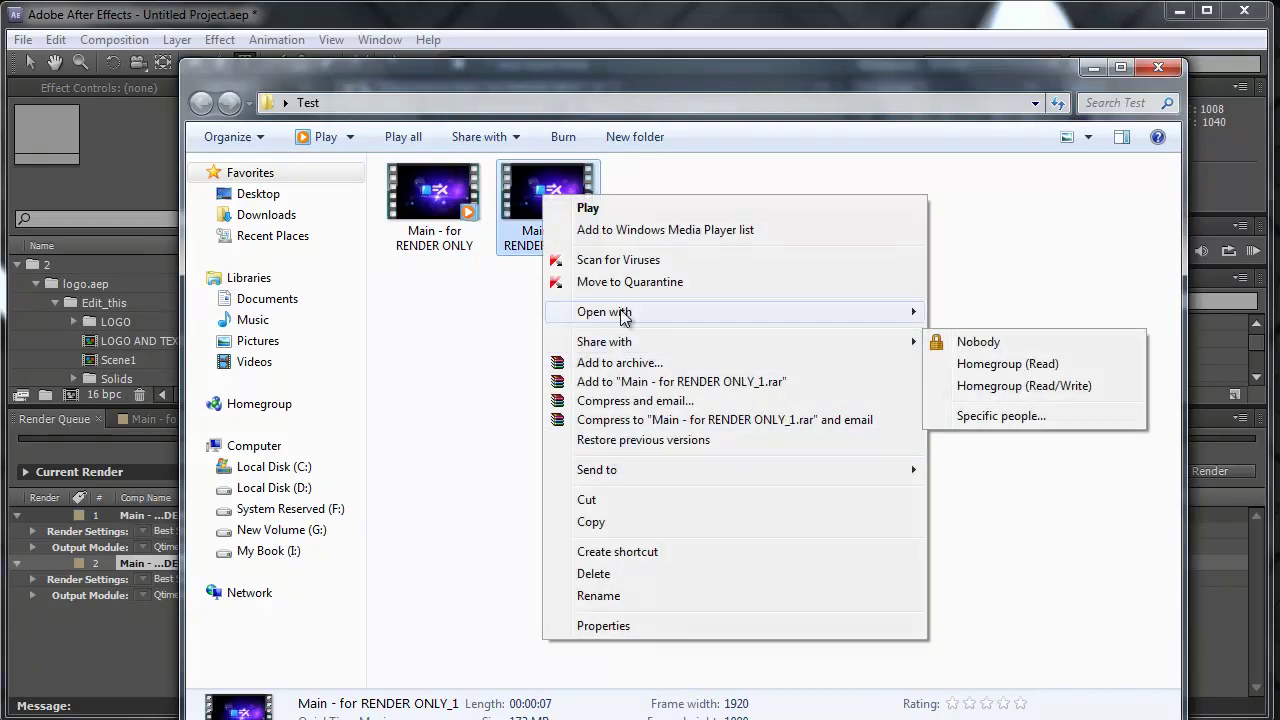
pyautogui.moveTo(620, 311)
pyautogui.click(1012, 423)
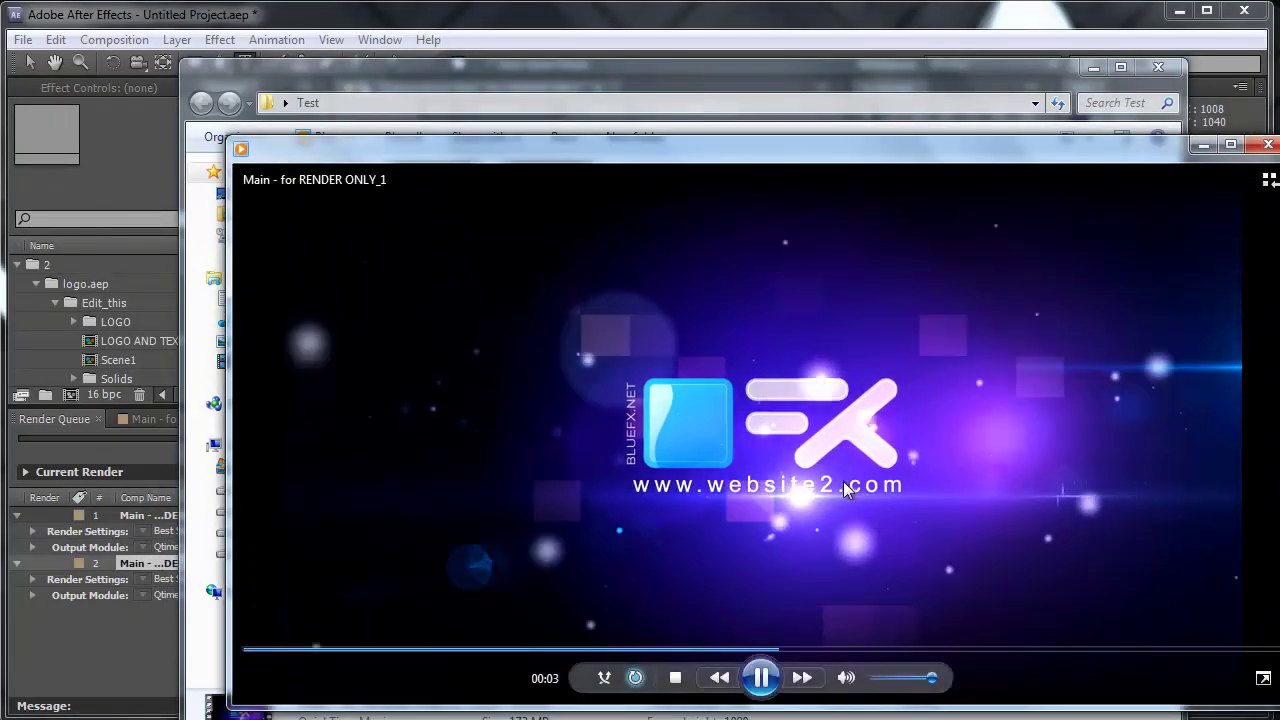
pyautogui.click(1268, 144)
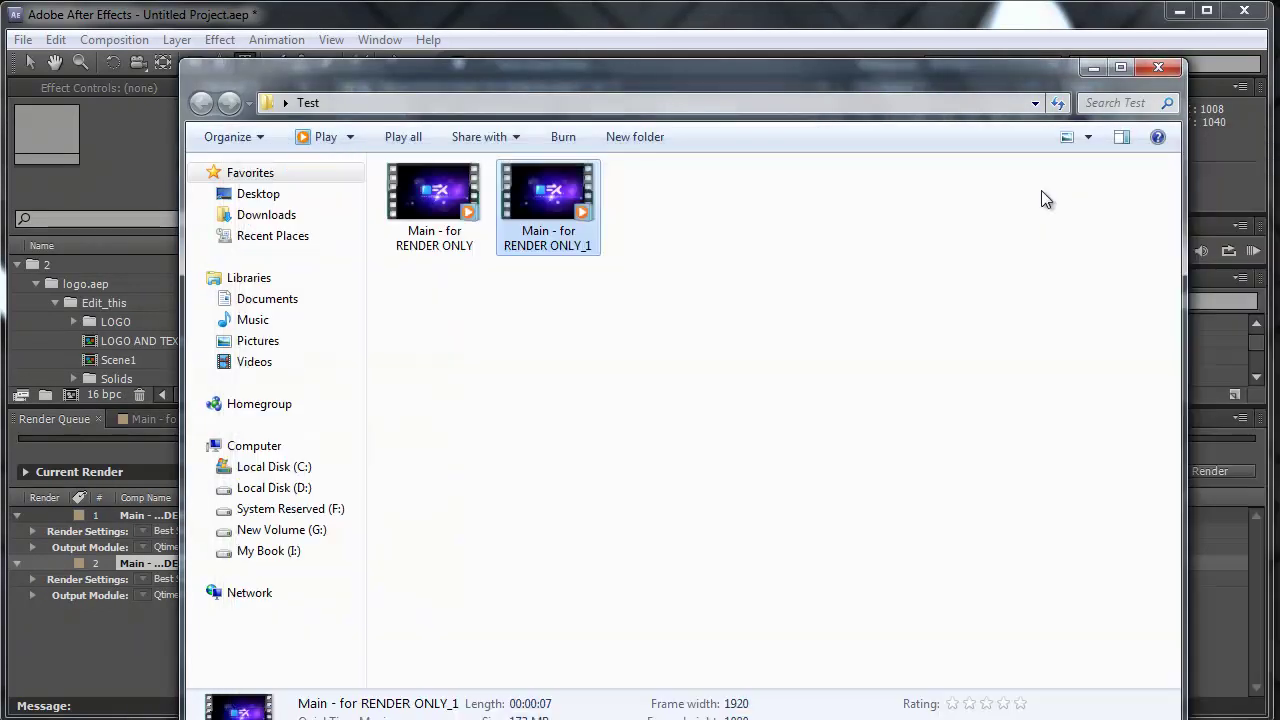
pyautogui.click(873, 252)
pyautogui.hotkey('alt', 'F4')
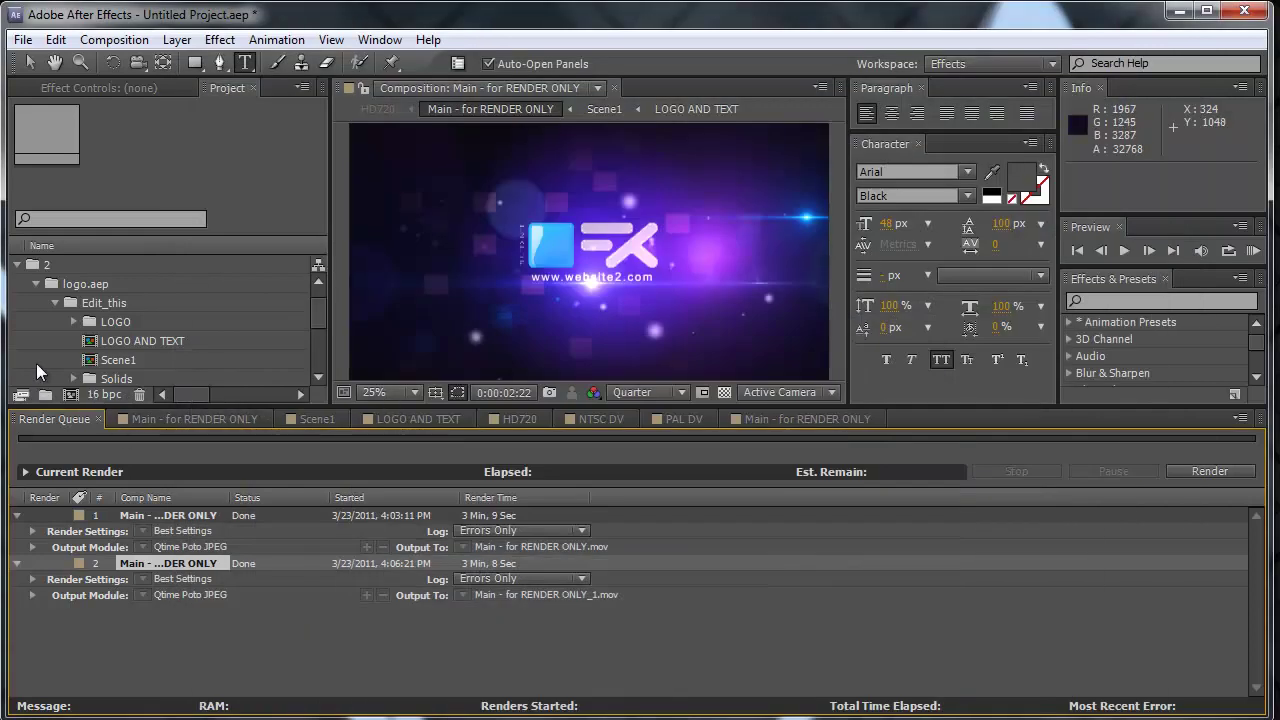
# Collapse folder 2 in the Project panel and enlarge the composition viewer area
pyautogui.click(17, 265)
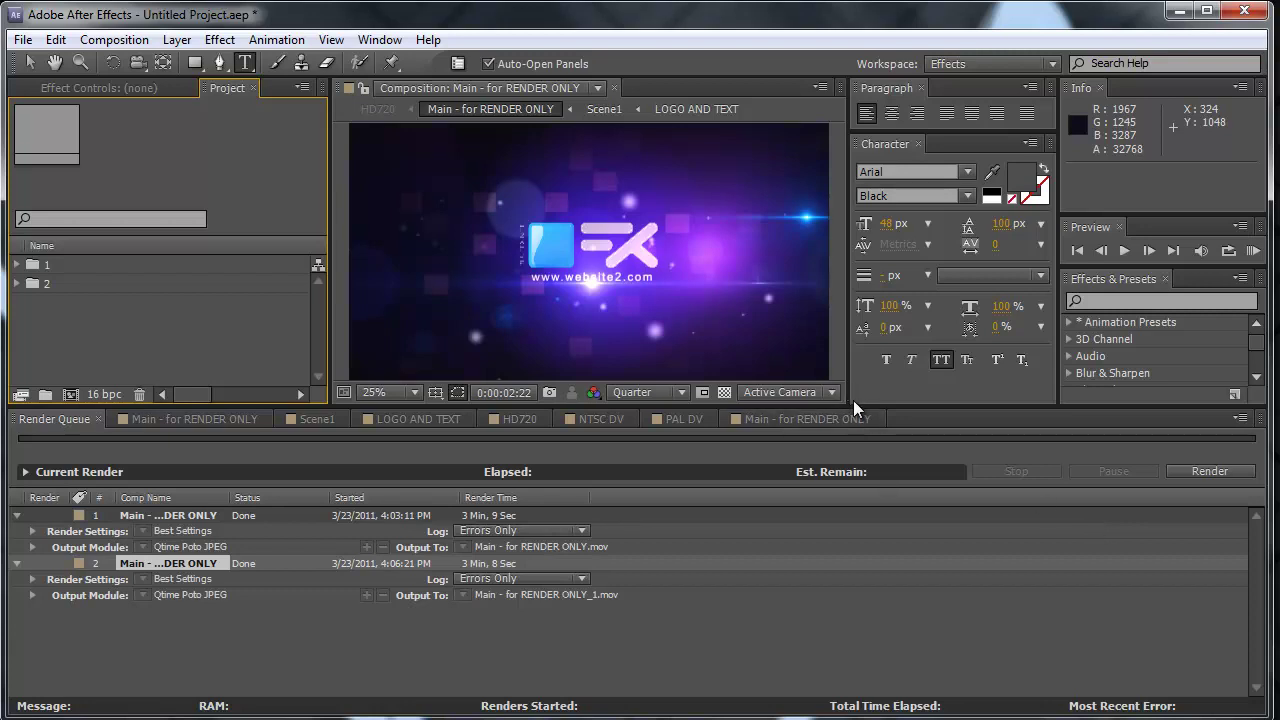
pyautogui.moveTo(829, 406); pyautogui.dragTo(791, 428)
pyautogui.click(380, 39)
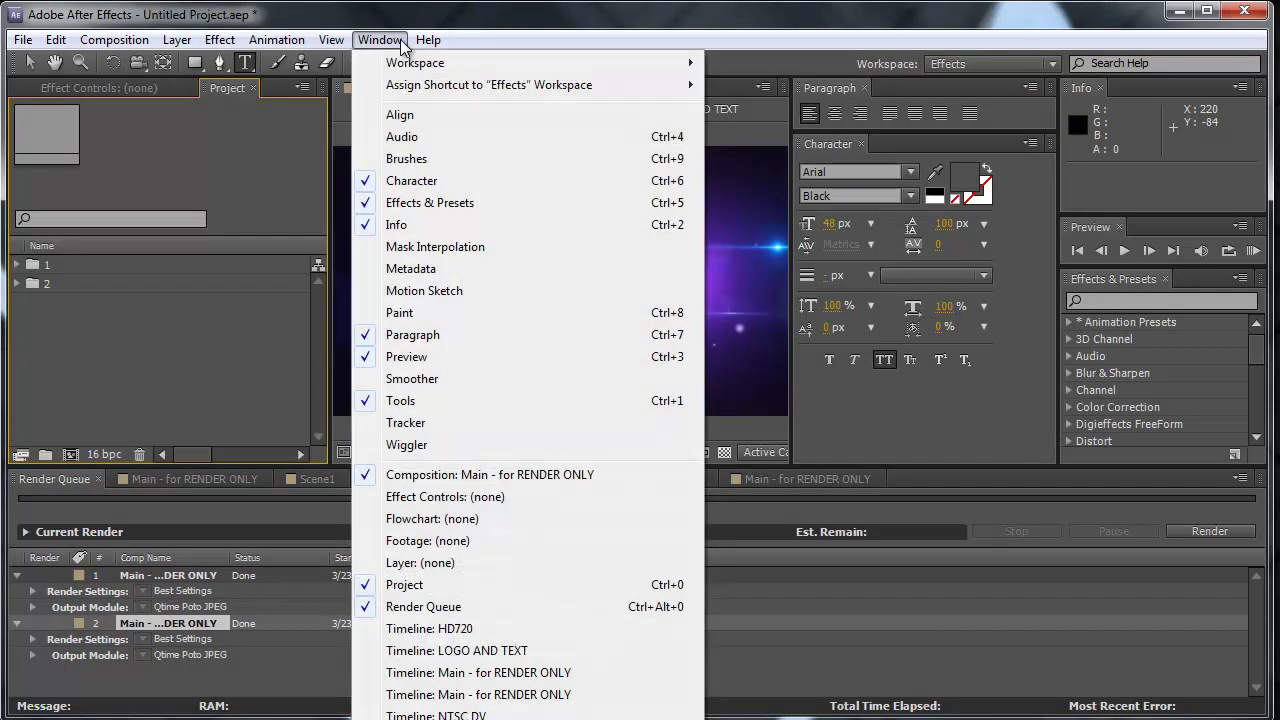
pyautogui.click(490, 576)
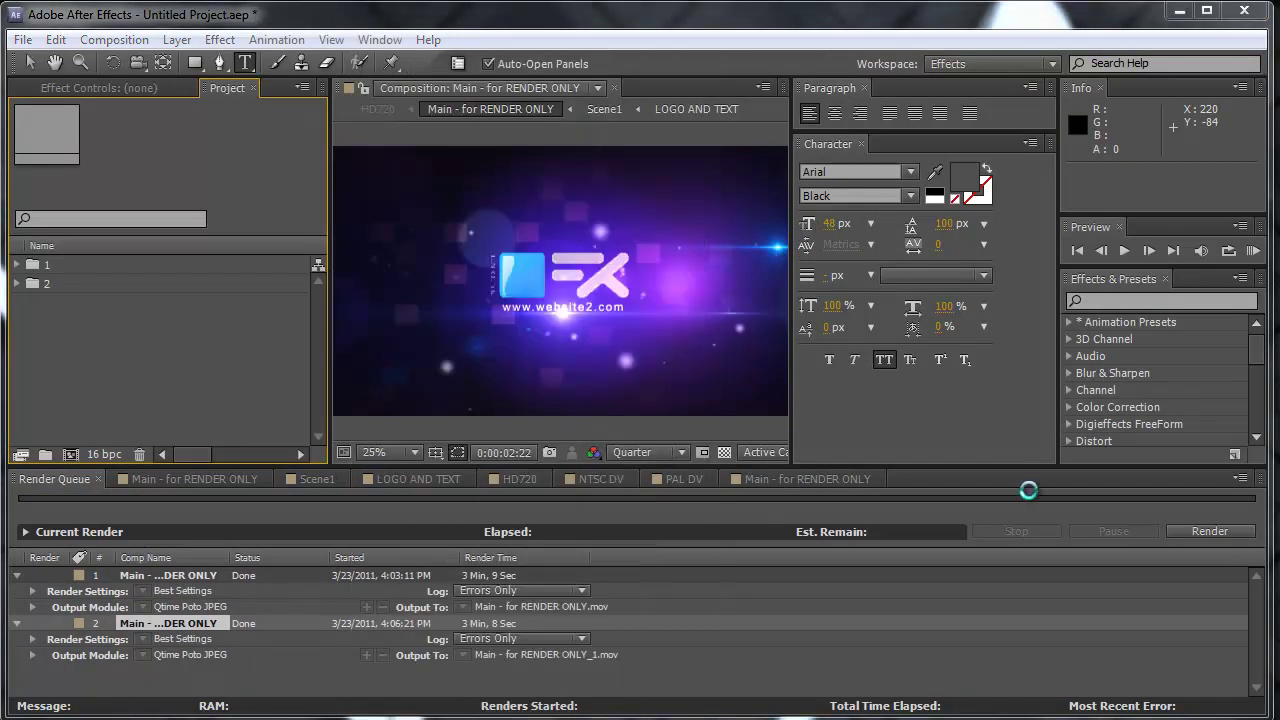
pyautogui.moveTo(20, 8); pyautogui.dragTo(674, 126)
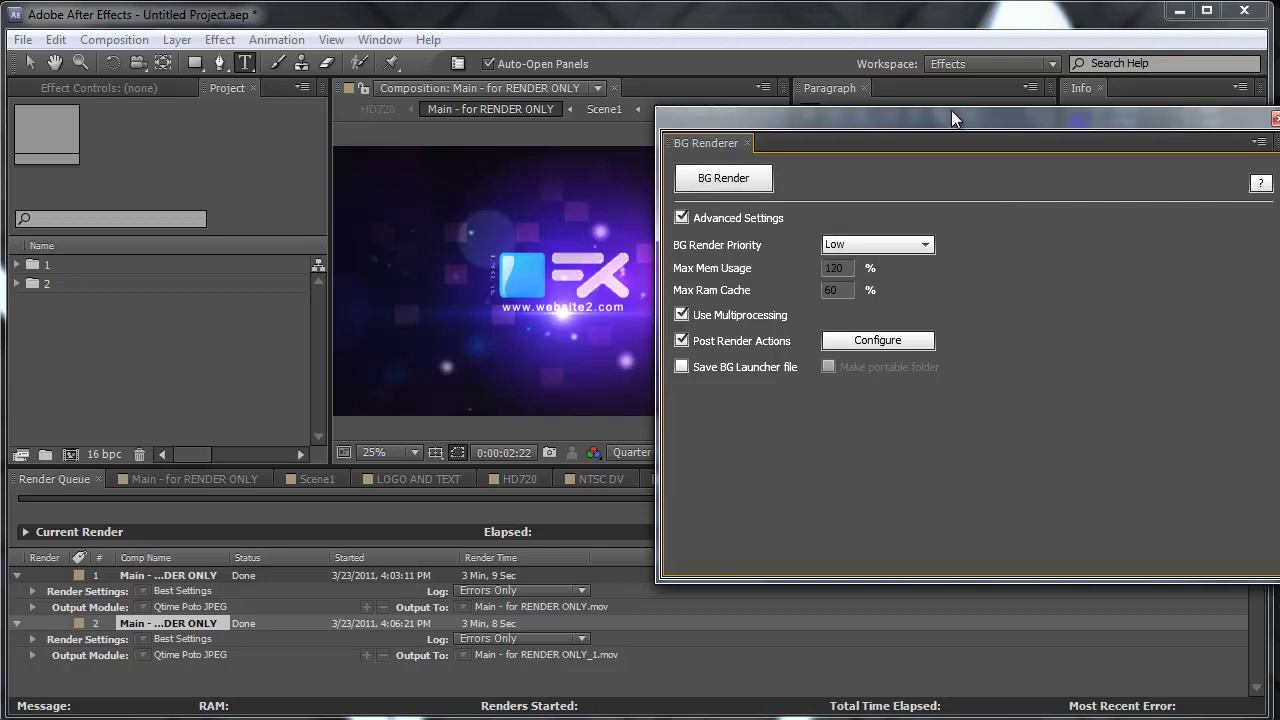
pyautogui.moveTo(951, 110); pyautogui.dragTo(781, 107)
pyautogui.click(1108, 115)
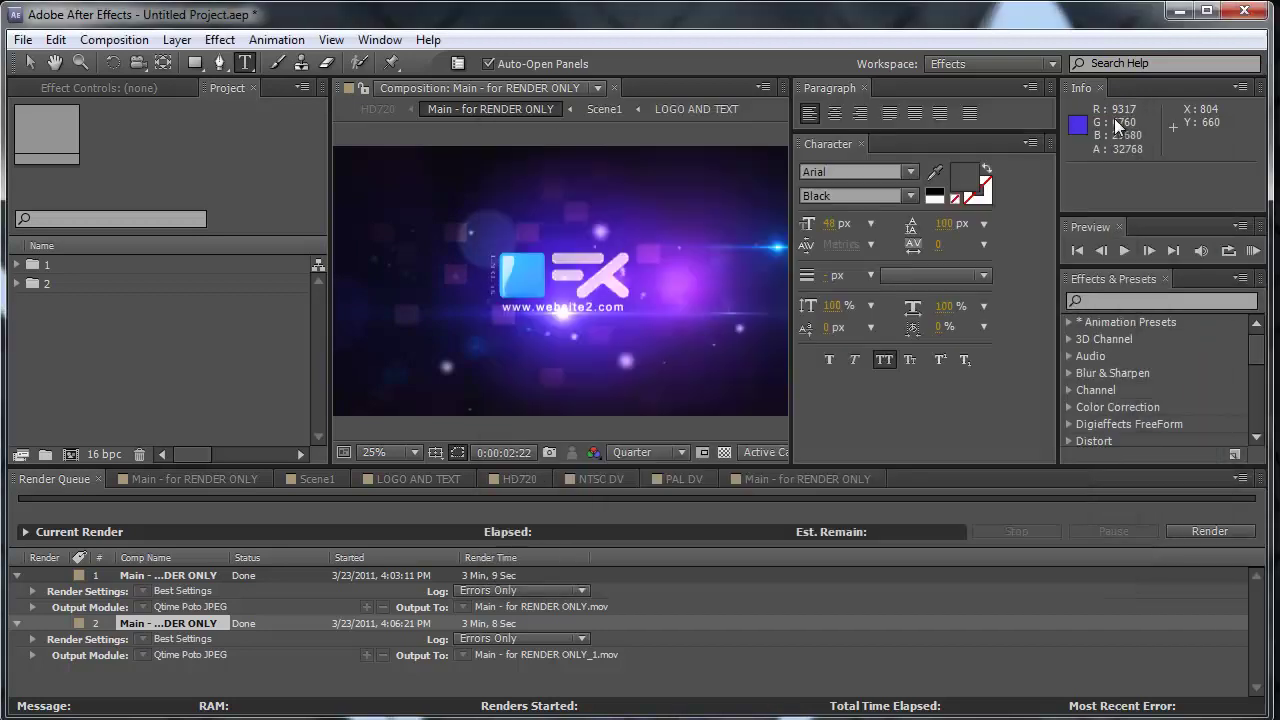
pyautogui.moveTo(57, 466); pyautogui.dragTo(60, 349)
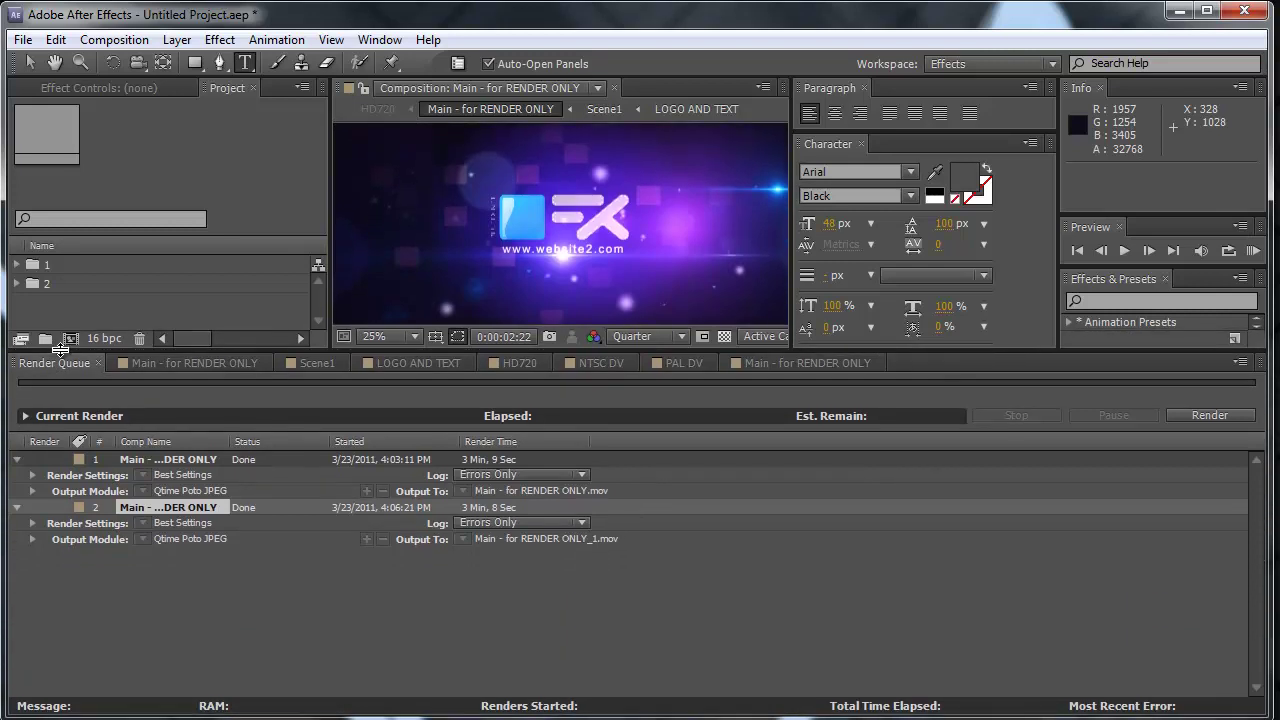